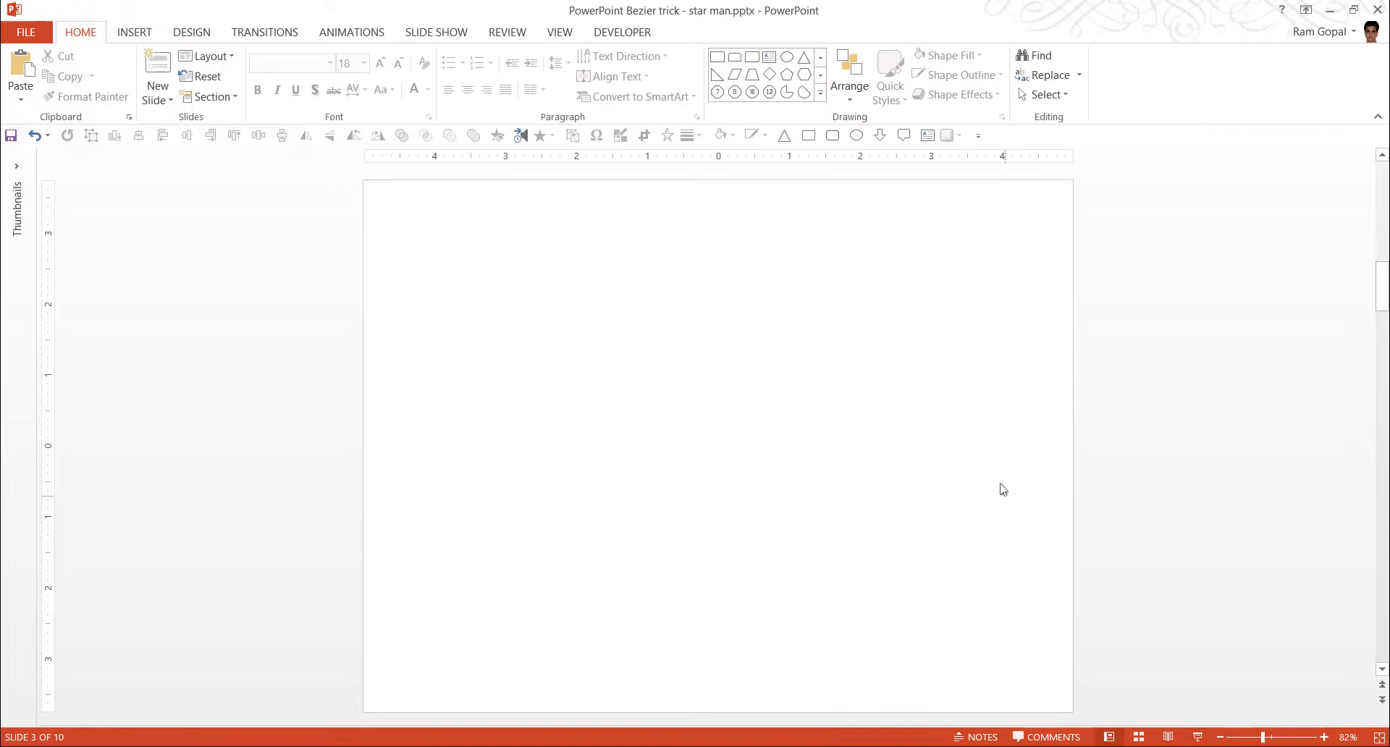
# - Draw a blue 5-Point Star on the left of the slide and nudge it slightly upward
pyautogui.click(820, 92)
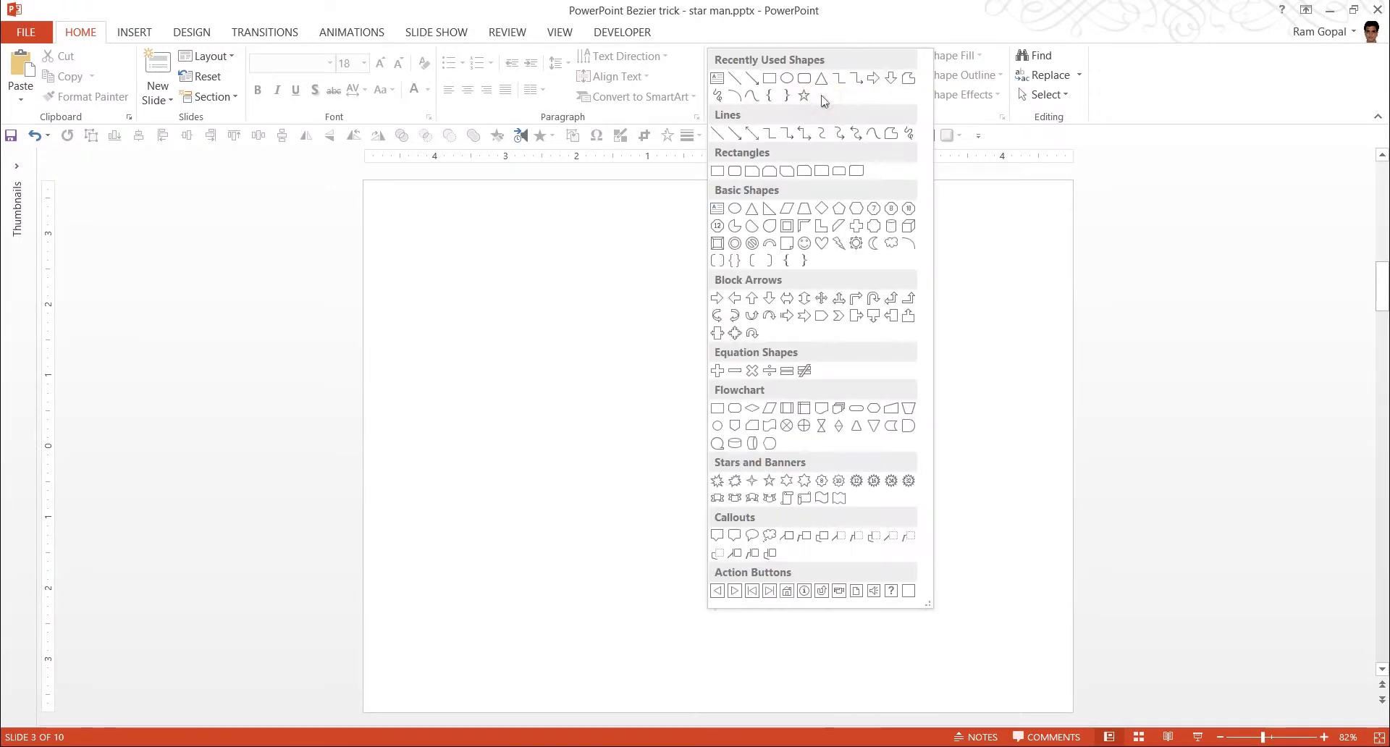
pyautogui.click(769, 482)
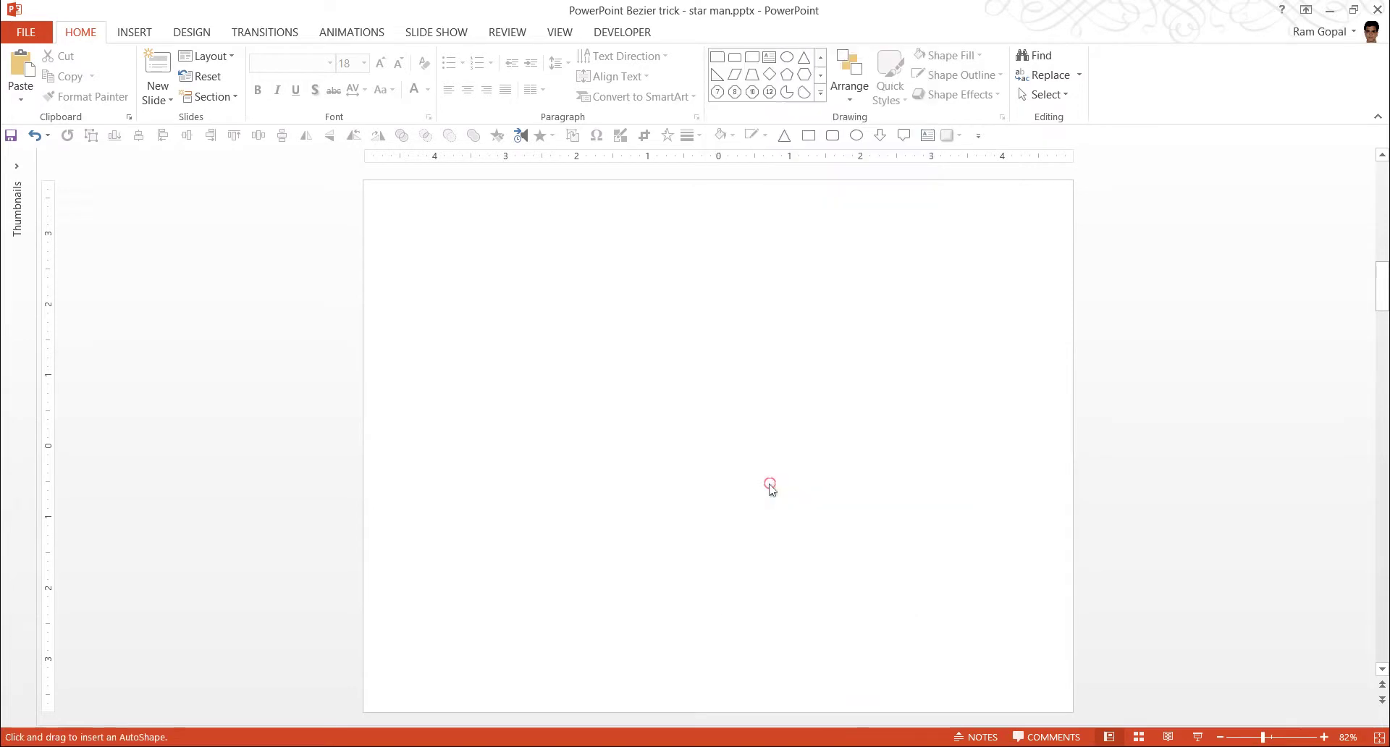
pyautogui.moveTo(458, 350); pyautogui.dragTo(659, 579)
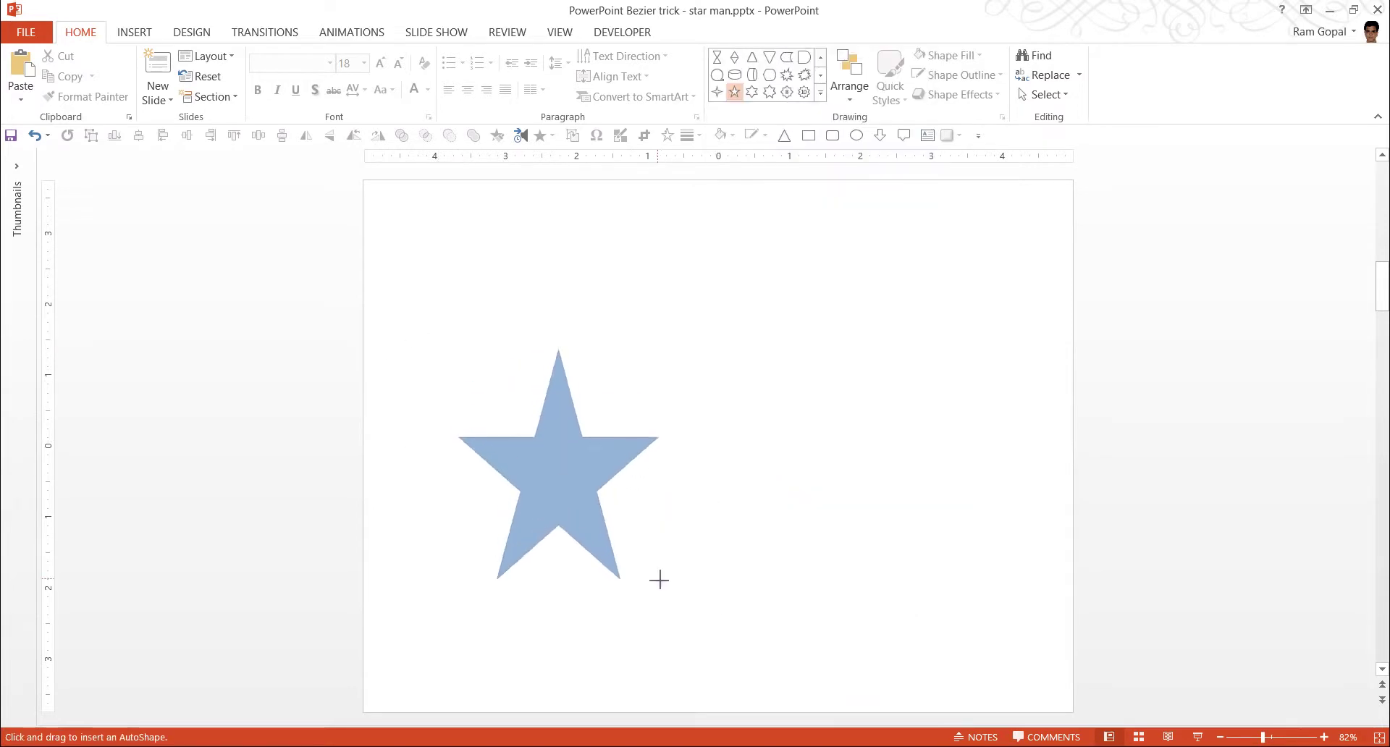
pyautogui.moveTo(568, 504); pyautogui.dragTo(585, 433)
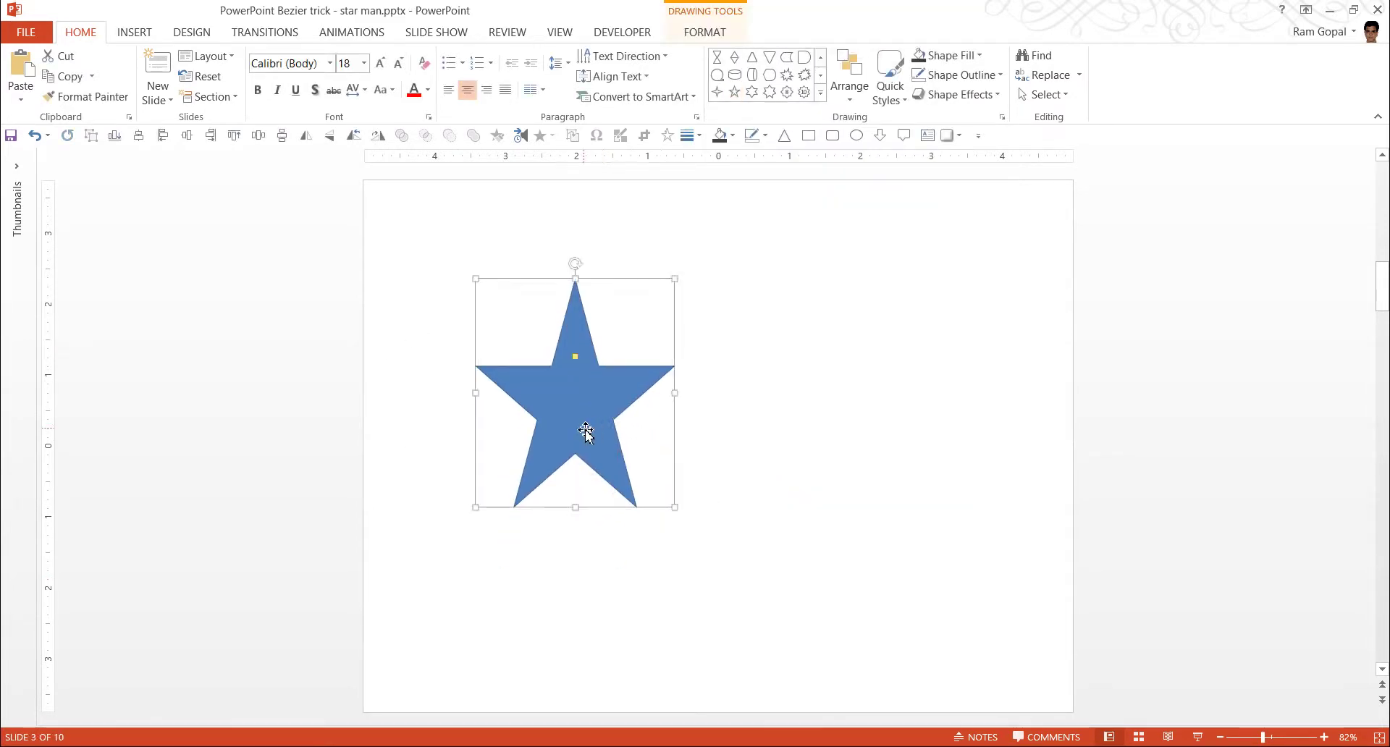
# - Switch the star into Edit Points mode so its ten corner vertices are exposed
pyautogui.rightClick(613, 403)
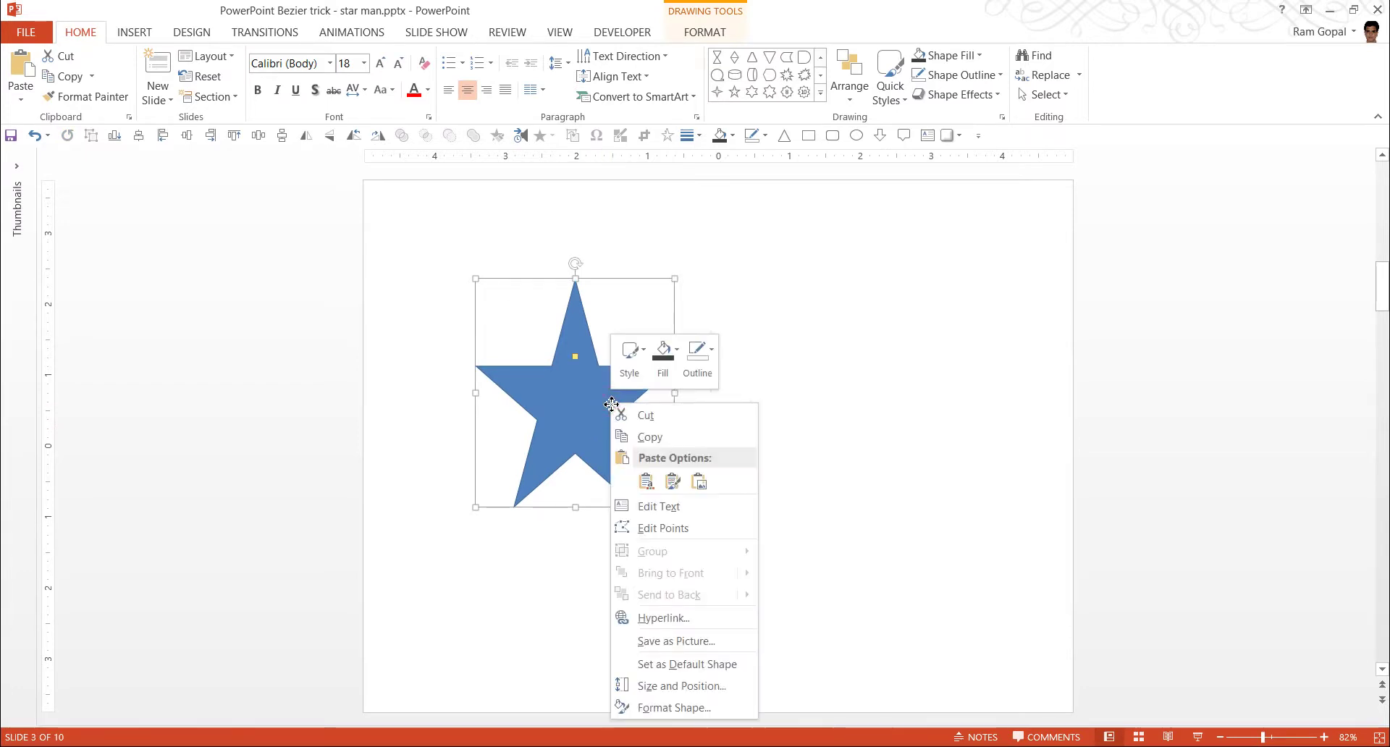
pyautogui.click(655, 531)
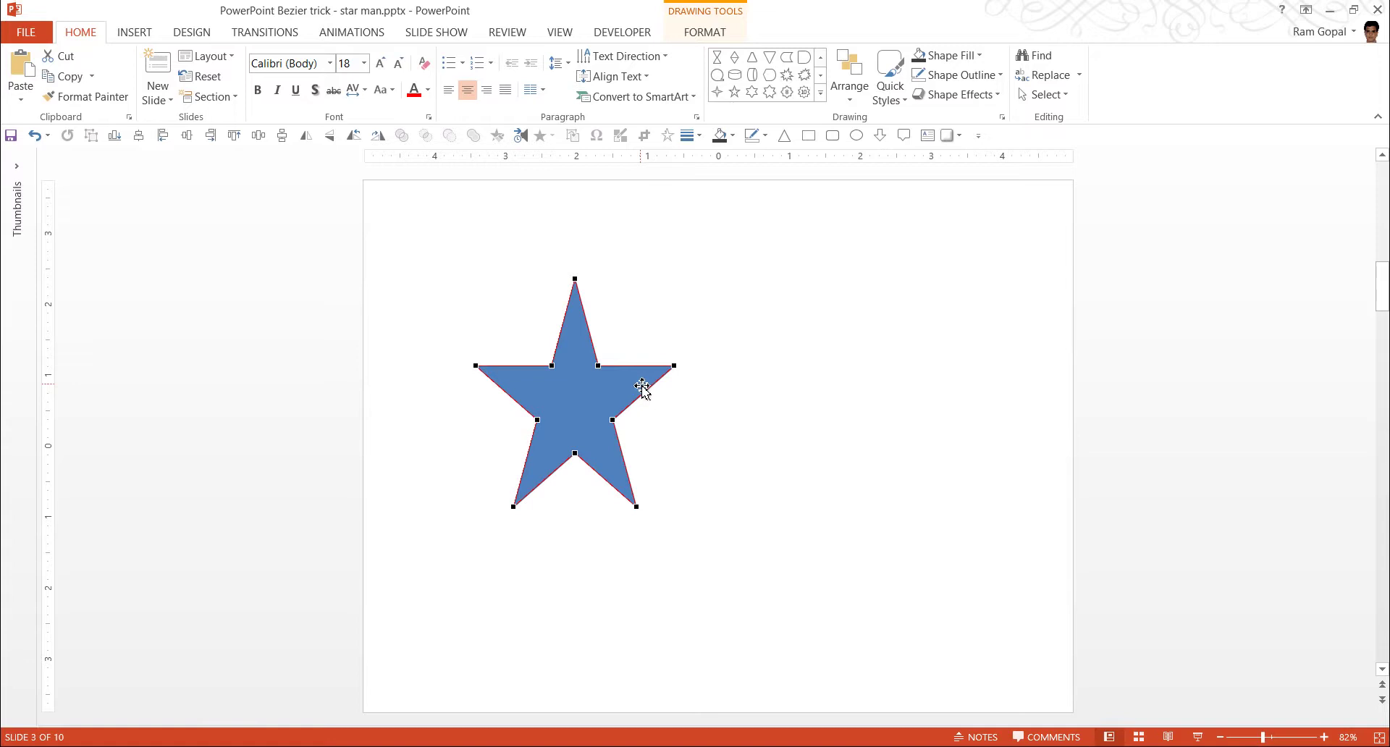
pyautogui.rightClick(643, 385)
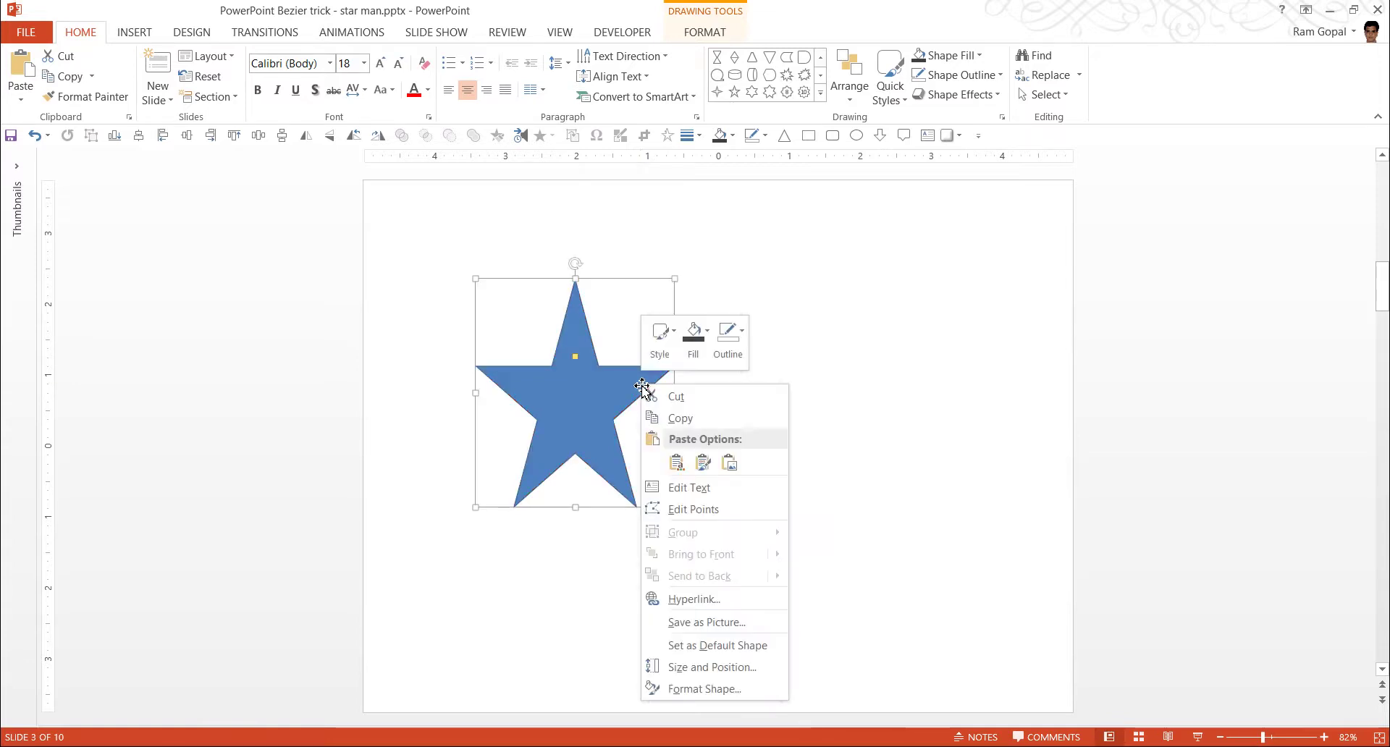
pyautogui.click(625, 393)
pyautogui.rightClick(624, 392)
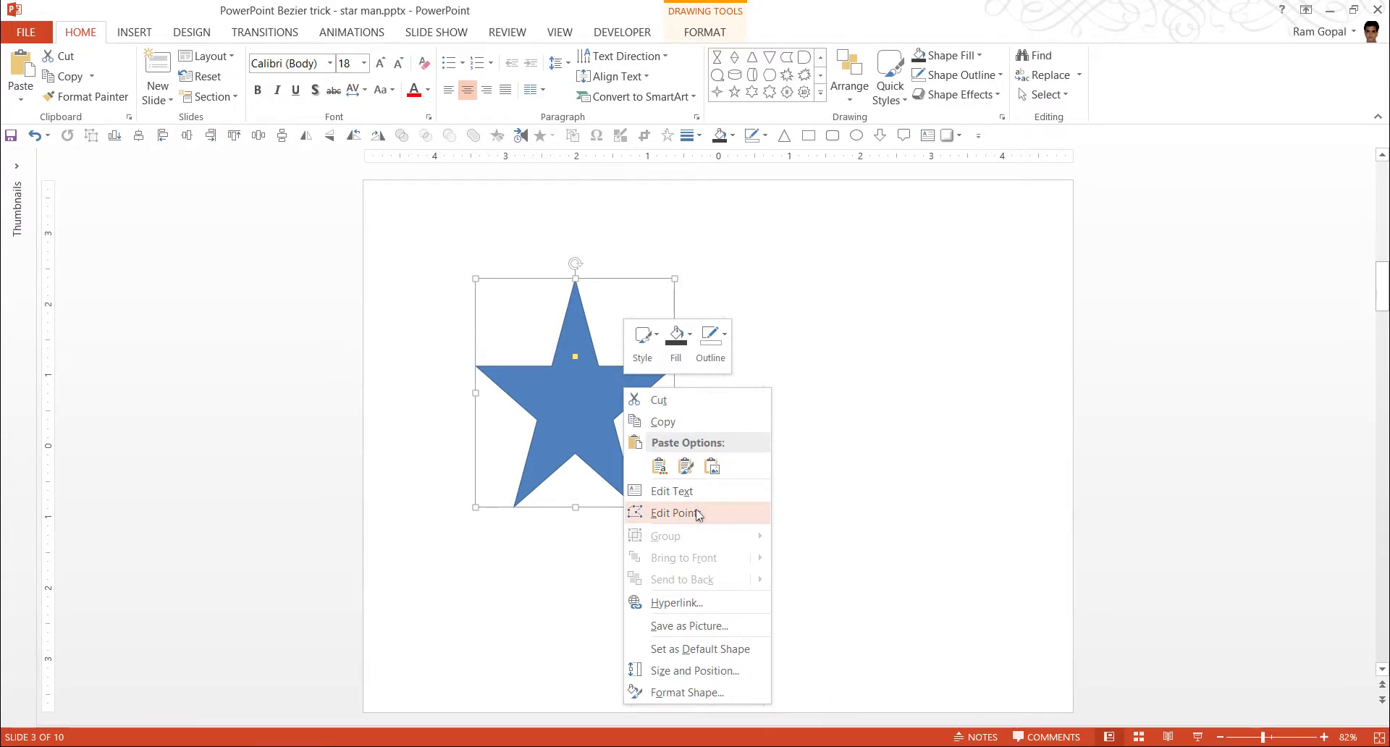
pyautogui.click(674, 512)
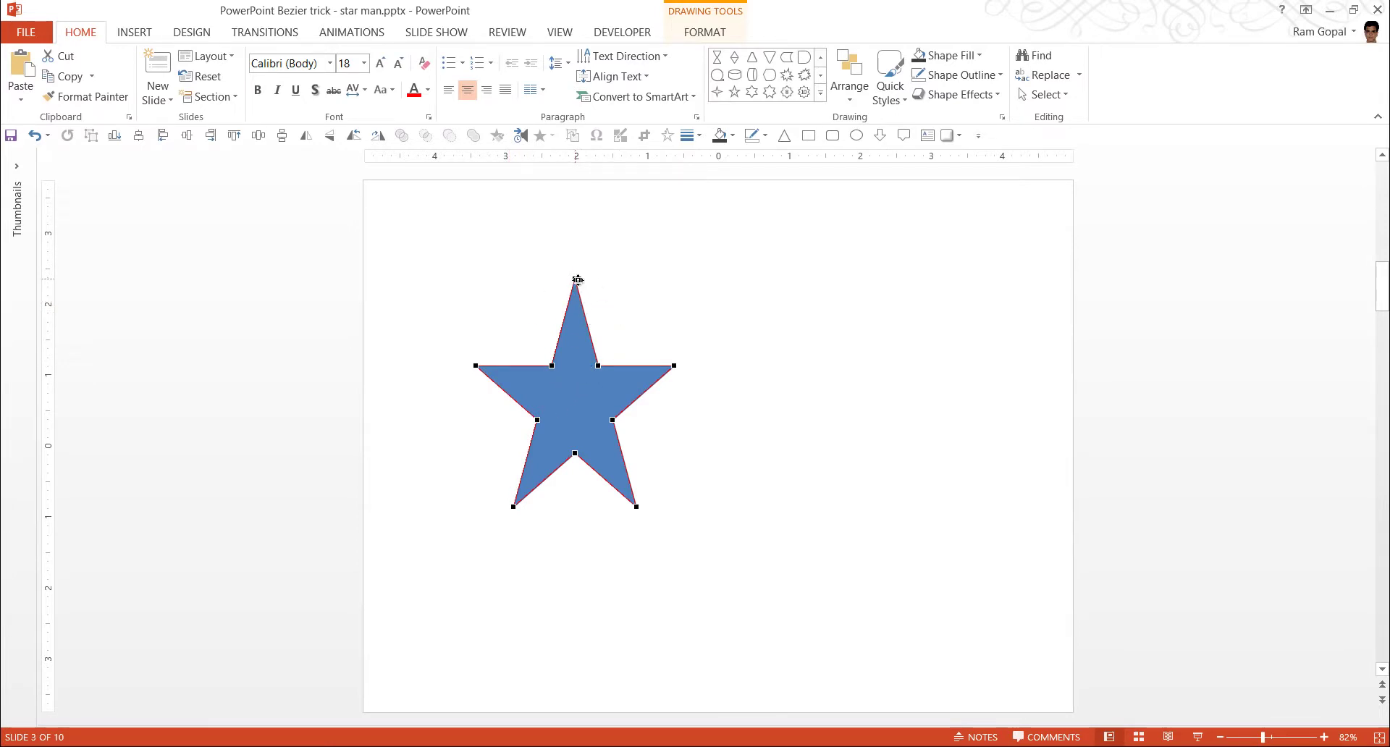
# - Delete the star's top vertex, leaving a flat top edge
pyautogui.rightClick(578, 280)
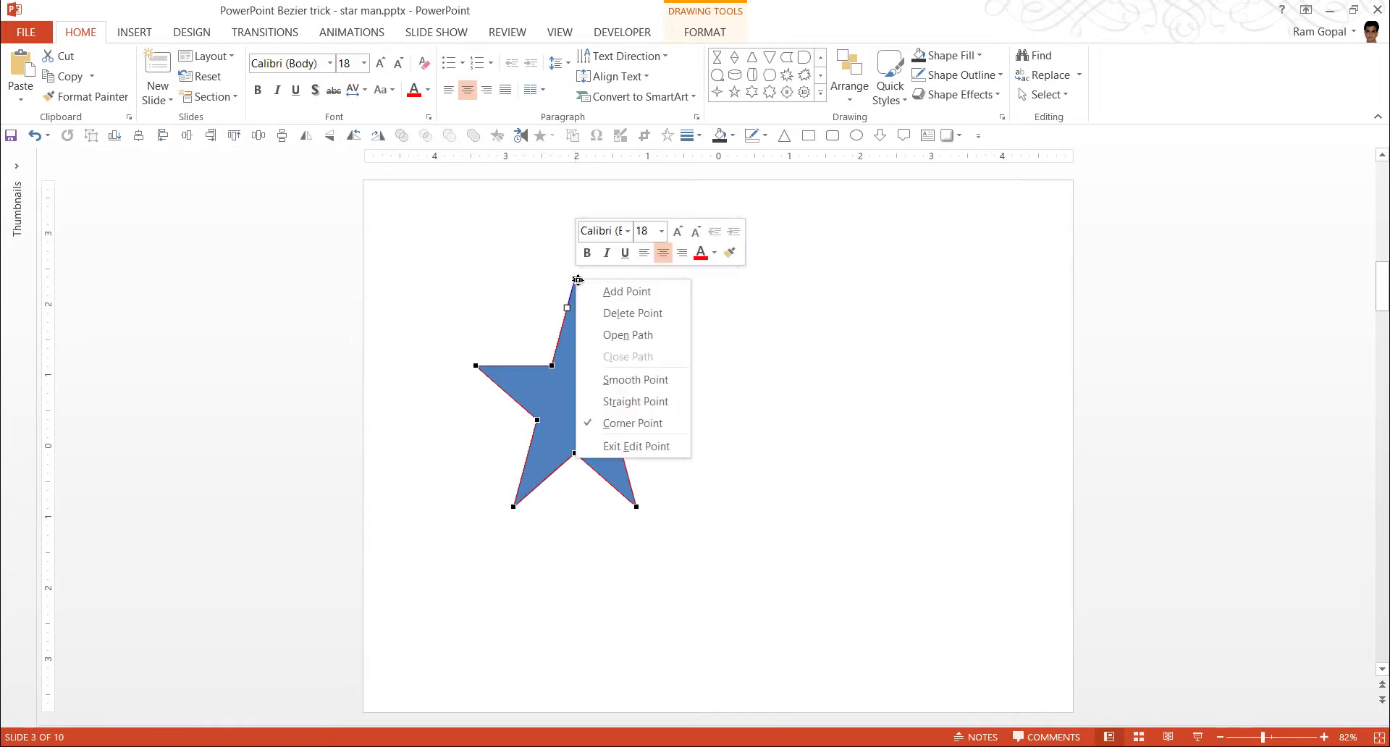
pyautogui.click(632, 317)
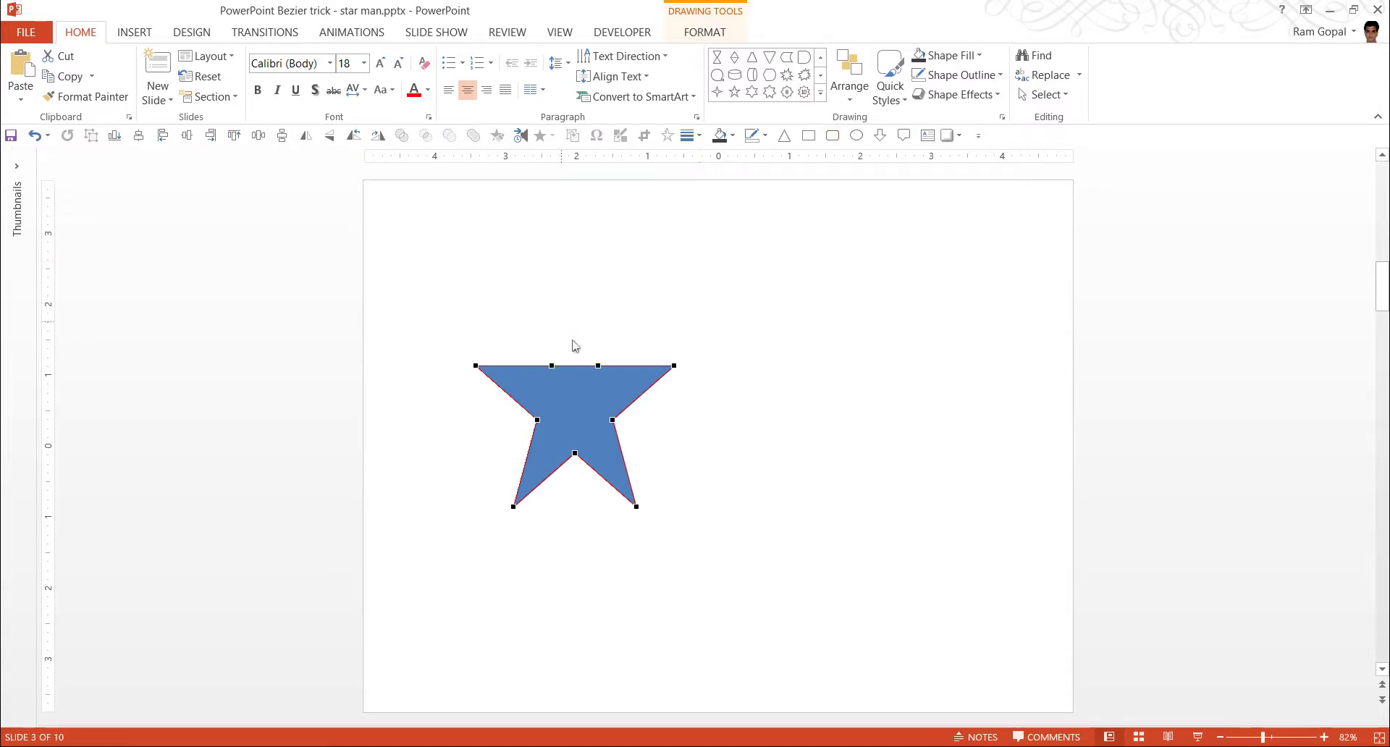
pyautogui.click(821, 93)
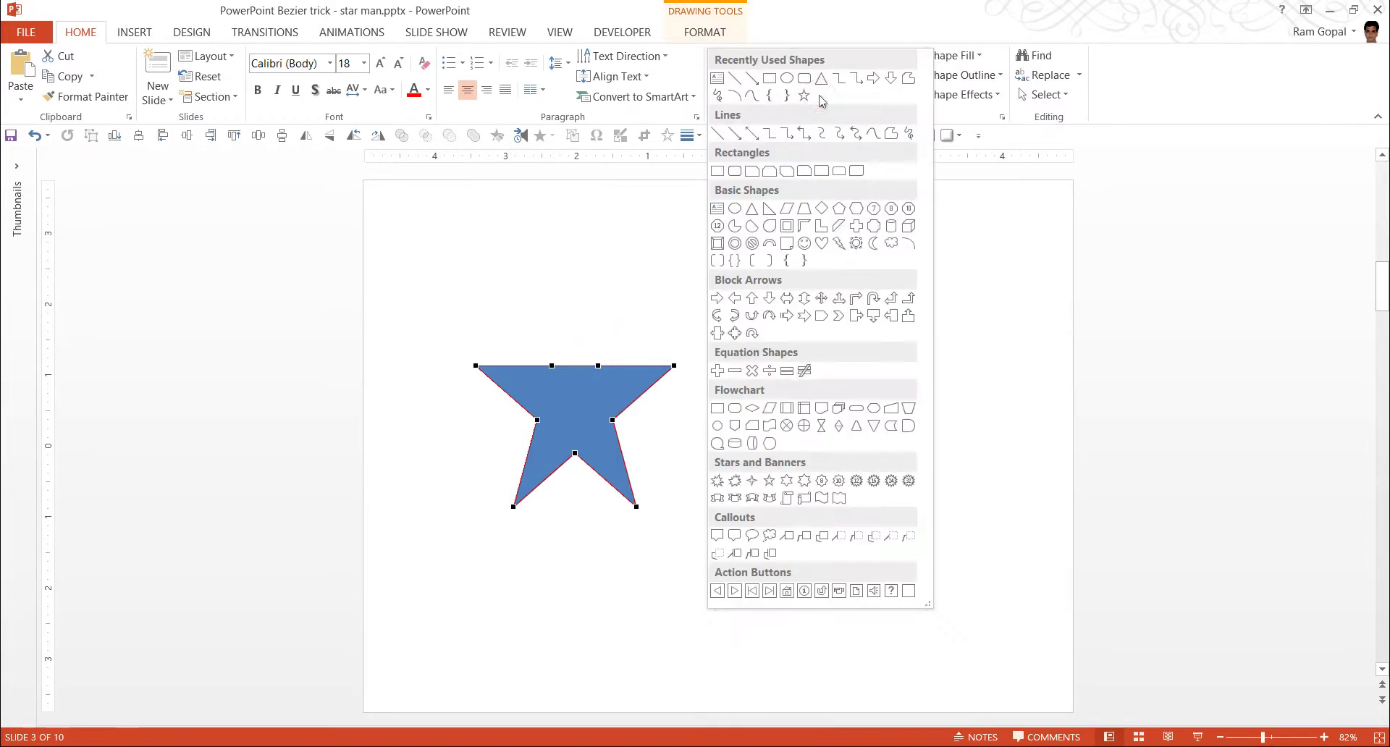
# - Draw an oval circle centered above the flat-topped star as the figure's head
pyautogui.click(737, 210)
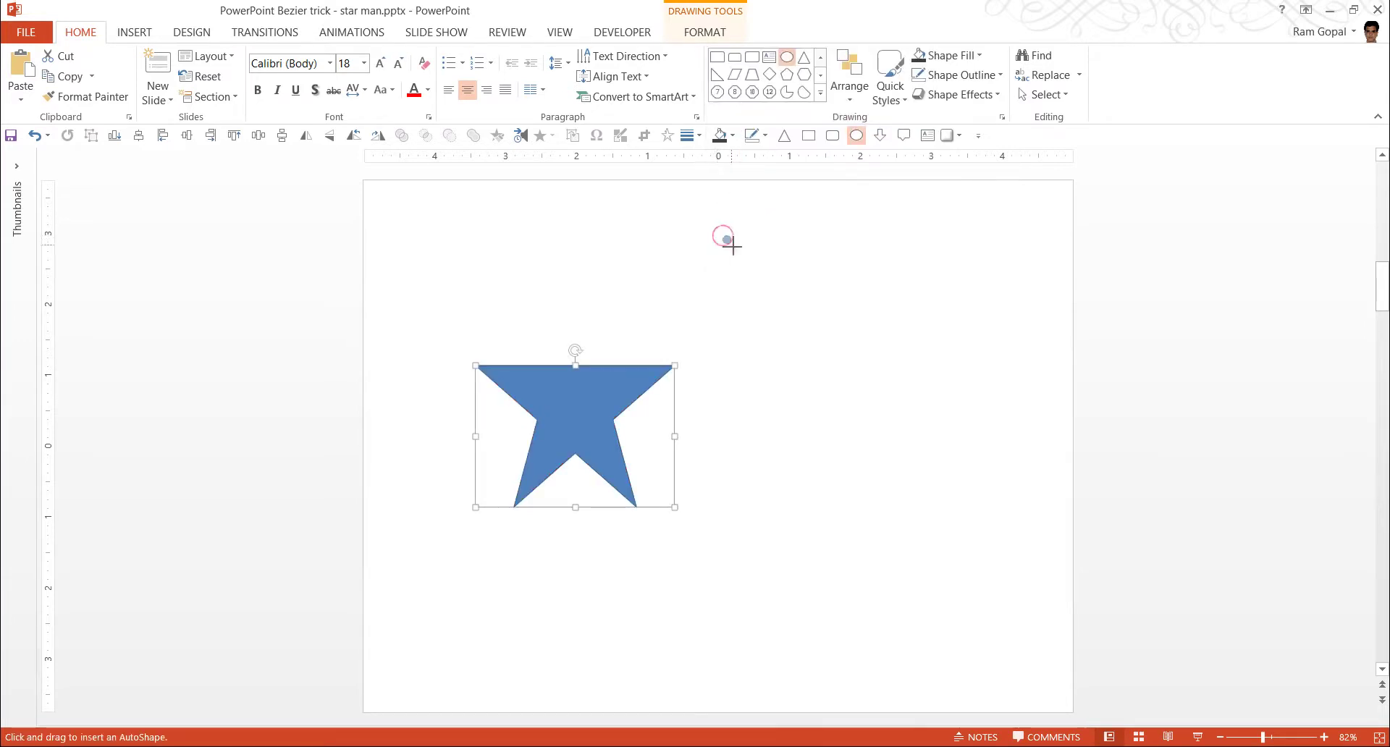
pyautogui.moveTo(732, 246)
pyautogui.mouseDown()
pyautogui.moveTo(767, 295)
pyautogui.moveTo(578, 331)
pyautogui.mouseUp()
pyautogui.click(692, 453)
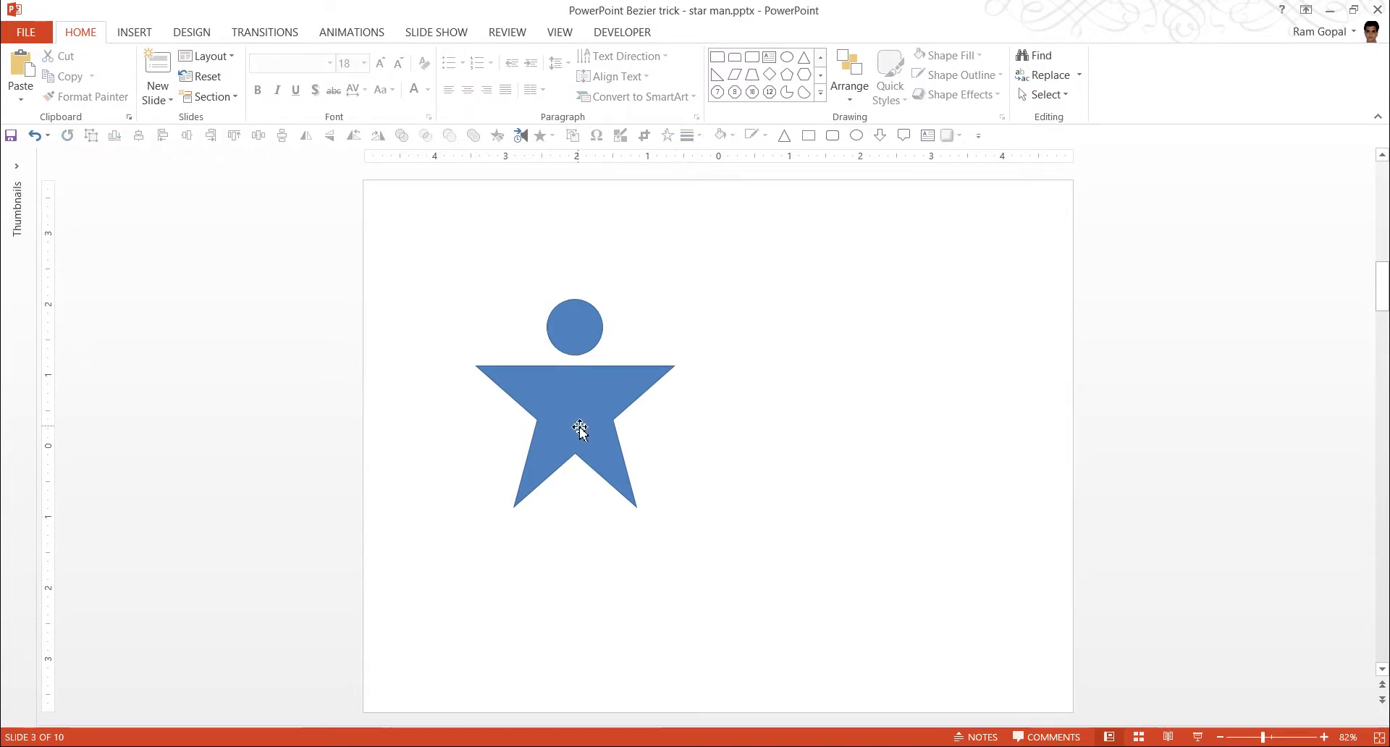
# - Convert the star's right and left inner side vertices to Smooth Points
pyautogui.click(590, 406)
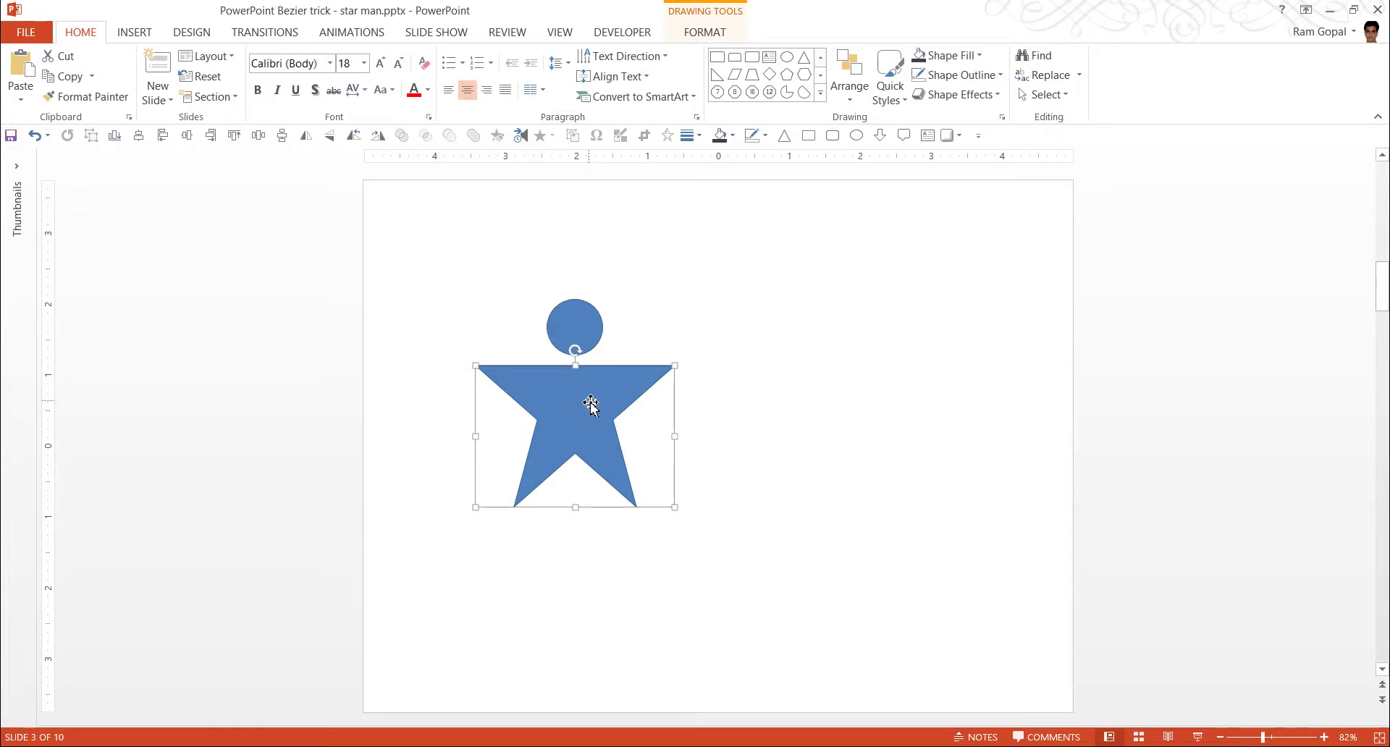
pyautogui.rightClick(591, 406)
pyautogui.click(624, 526)
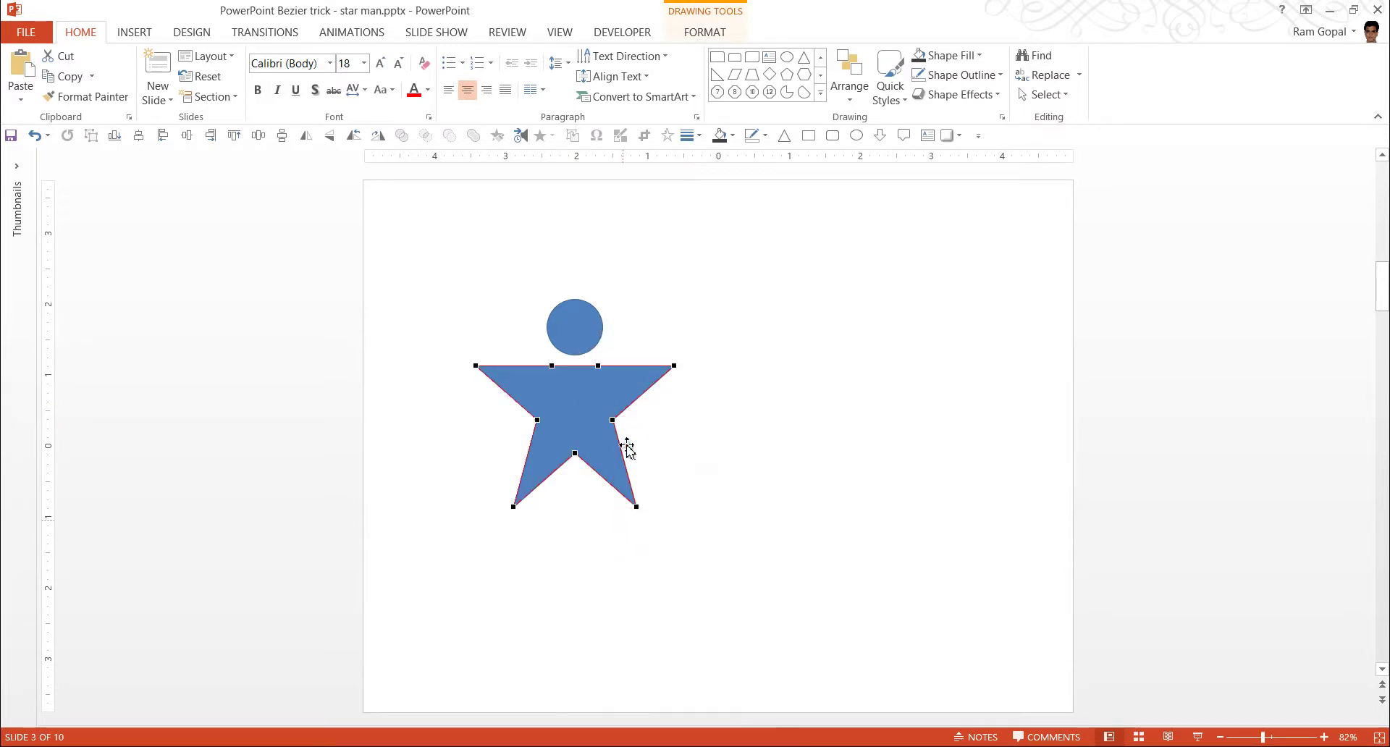
pyautogui.rightClick(614, 420)
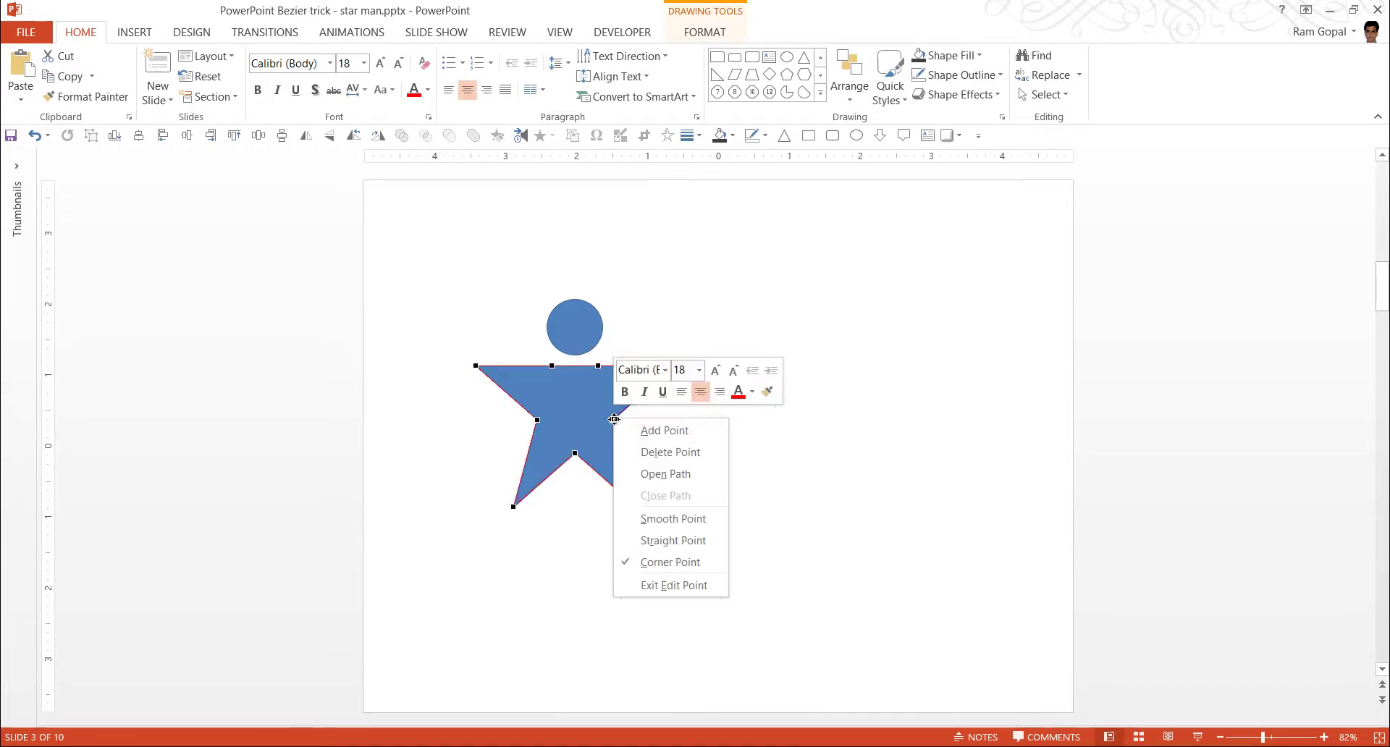
pyautogui.click(651, 522)
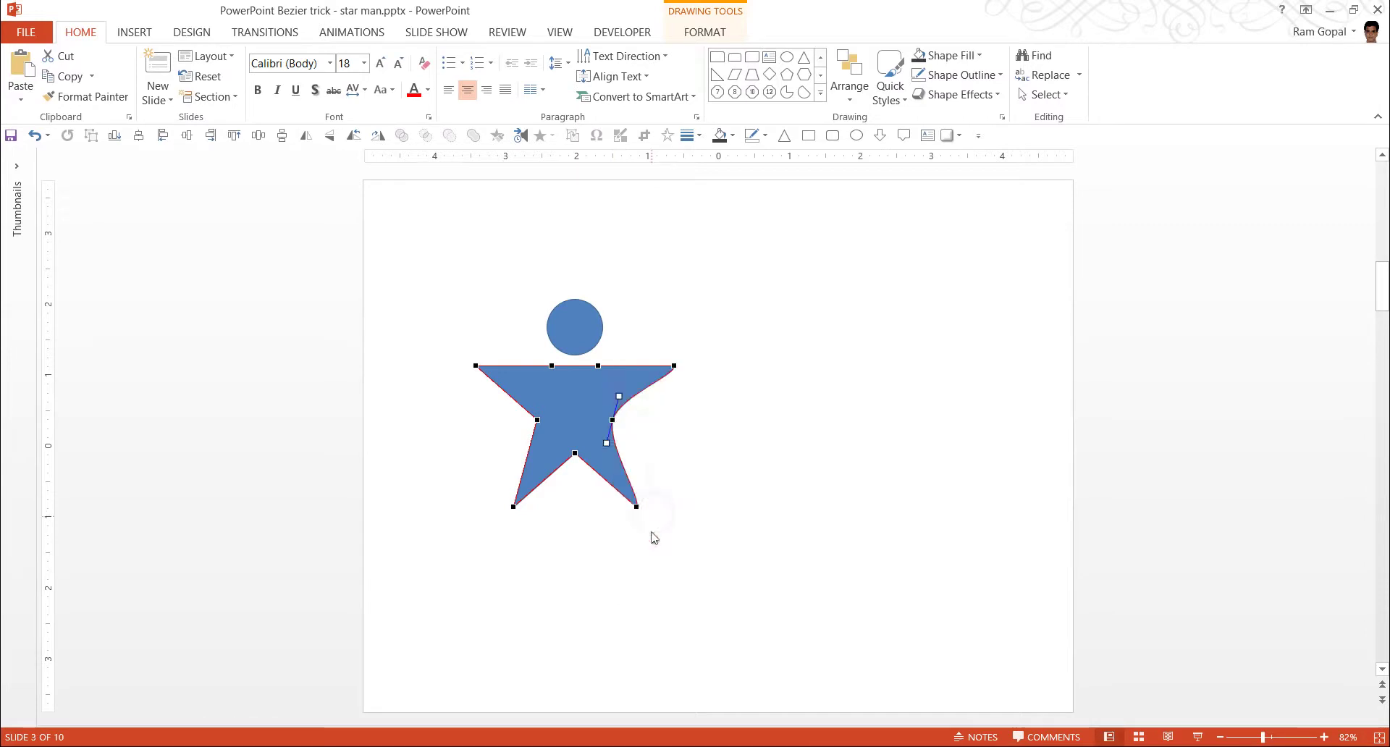
pyautogui.rightClick(541, 420)
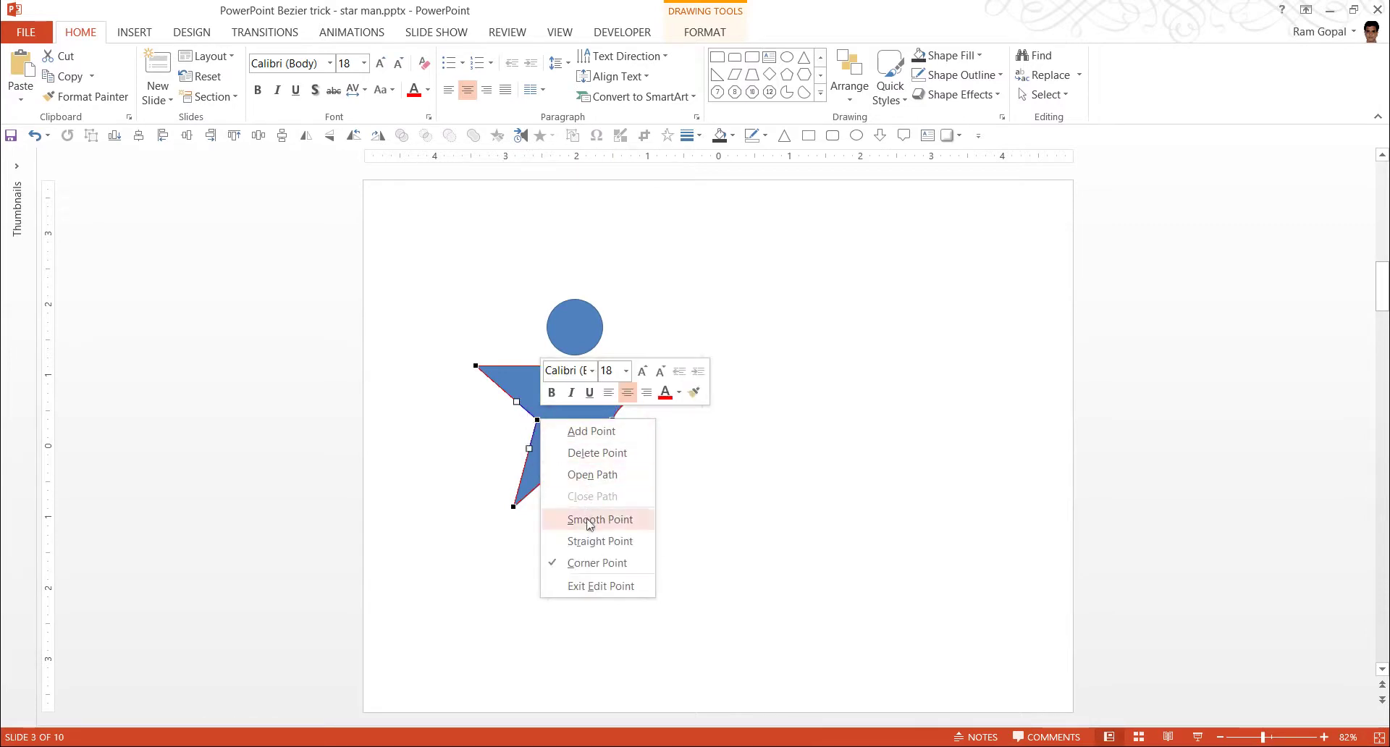
pyautogui.click(621, 519)
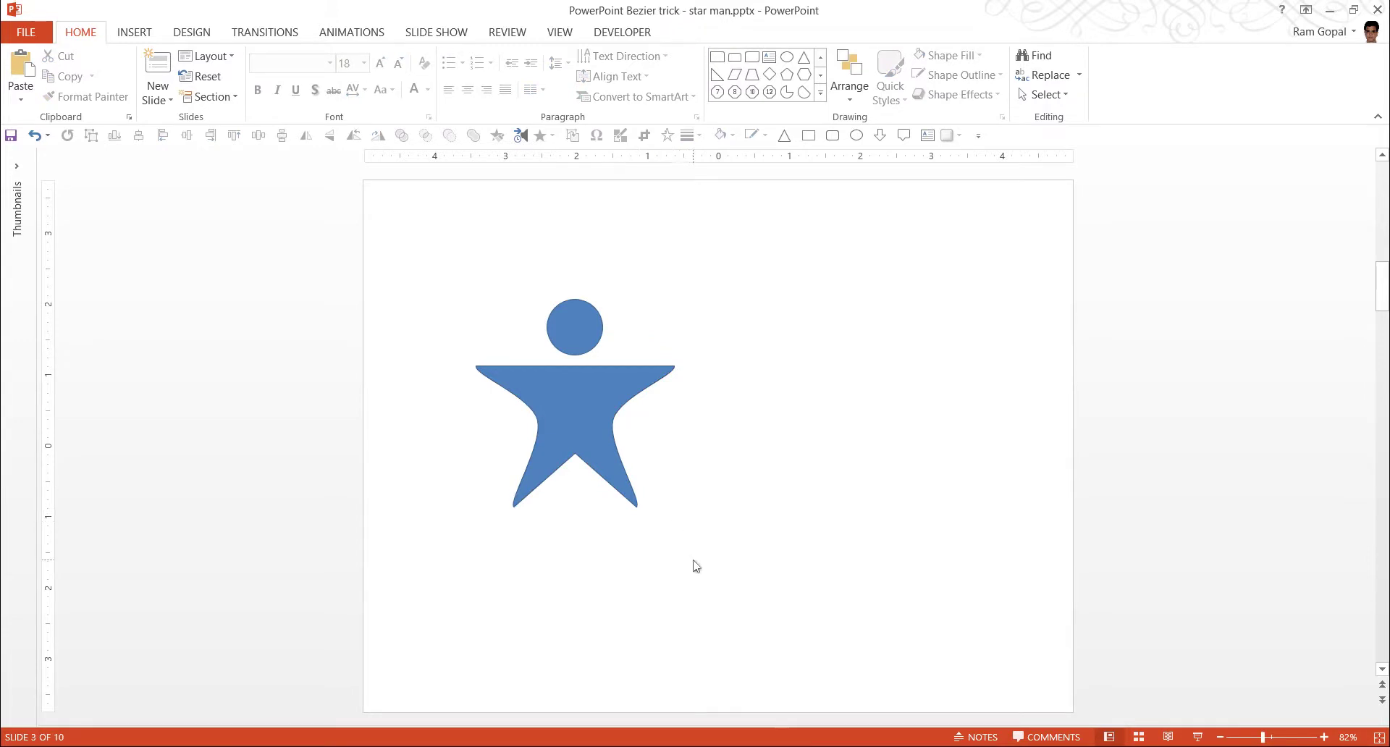
pyautogui.click(568, 382)
# - Drag both arm tips upward and pull both foot tips inward using Edit Points
pyautogui.rightClick(568, 380)
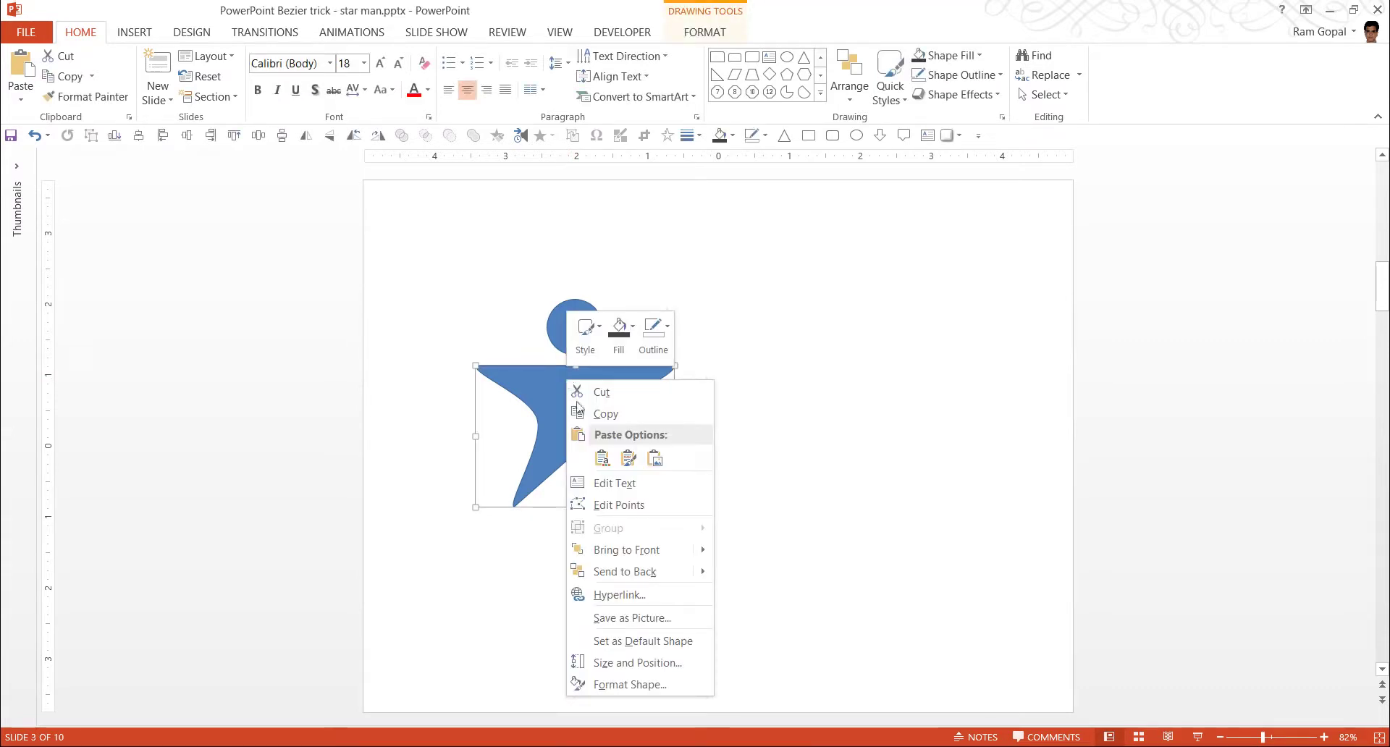
pyautogui.click(612, 507)
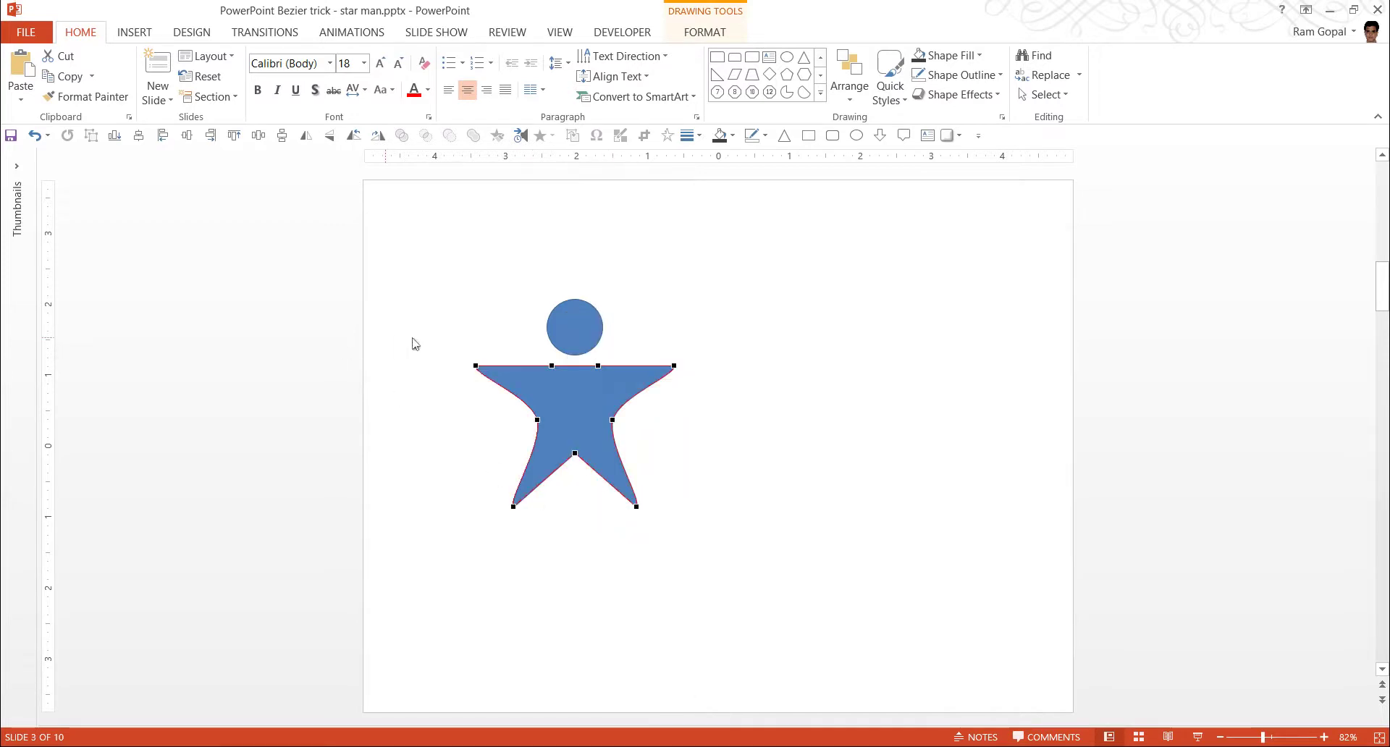
pyautogui.moveTo(476, 367); pyautogui.dragTo(471, 299)
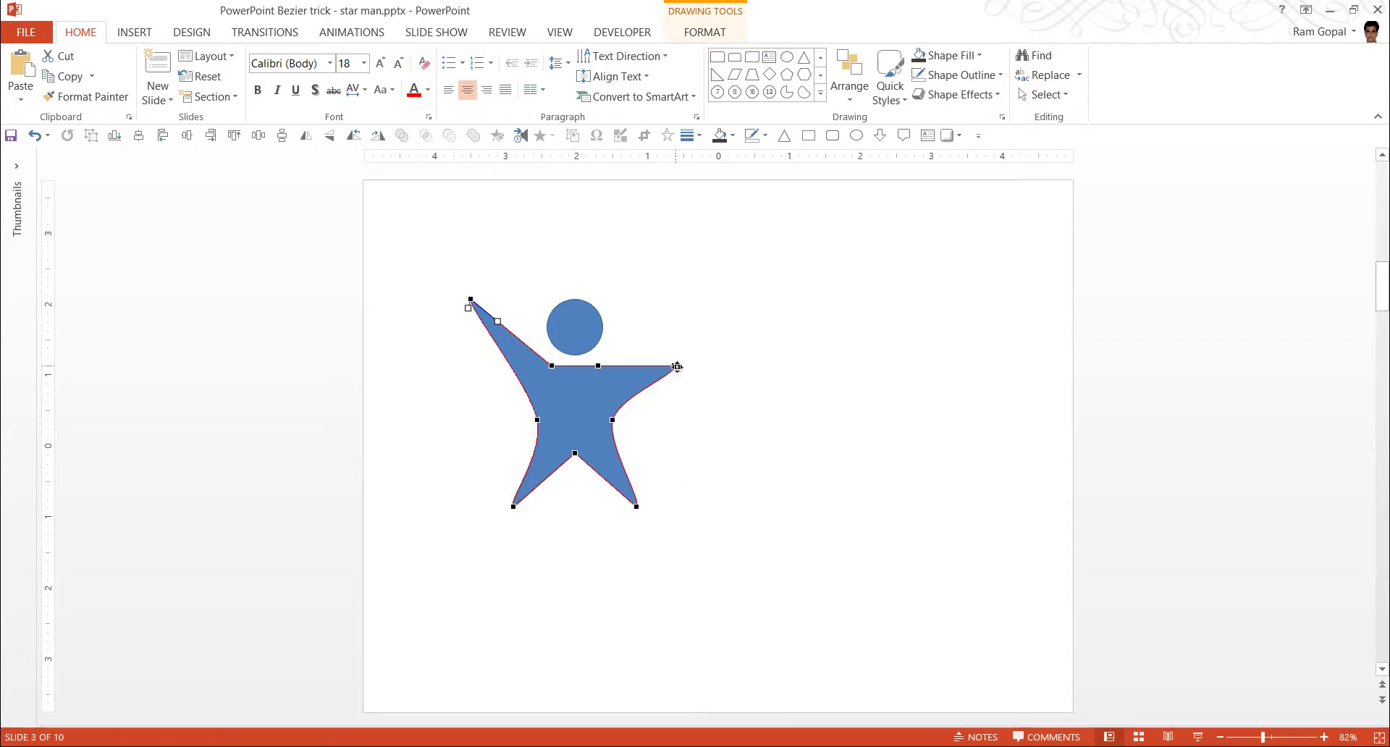
pyautogui.moveTo(677, 366); pyautogui.dragTo(675, 292)
pyautogui.moveTo(675, 292); pyautogui.dragTo(675, 293)
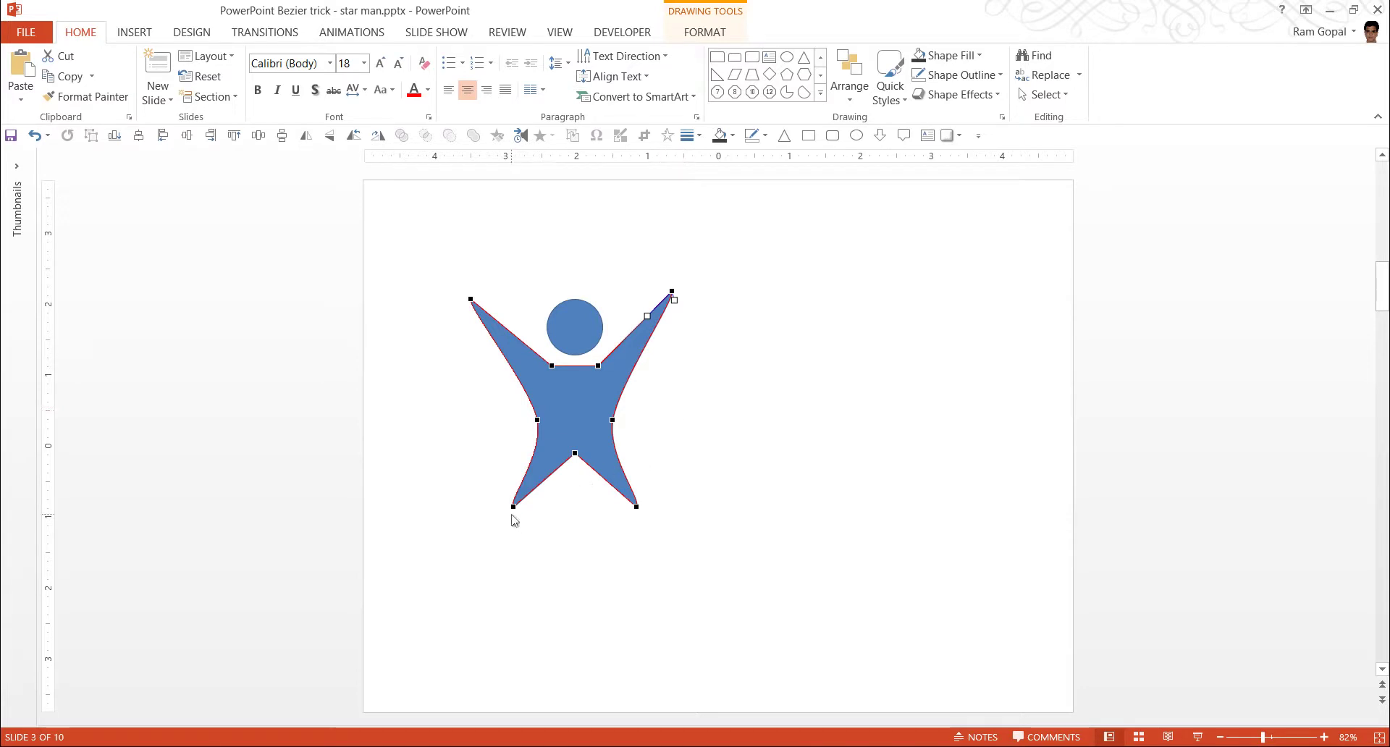
pyautogui.moveTo(513, 507); pyautogui.dragTo(535, 516)
pyautogui.moveTo(636, 509); pyautogui.dragTo(605, 516)
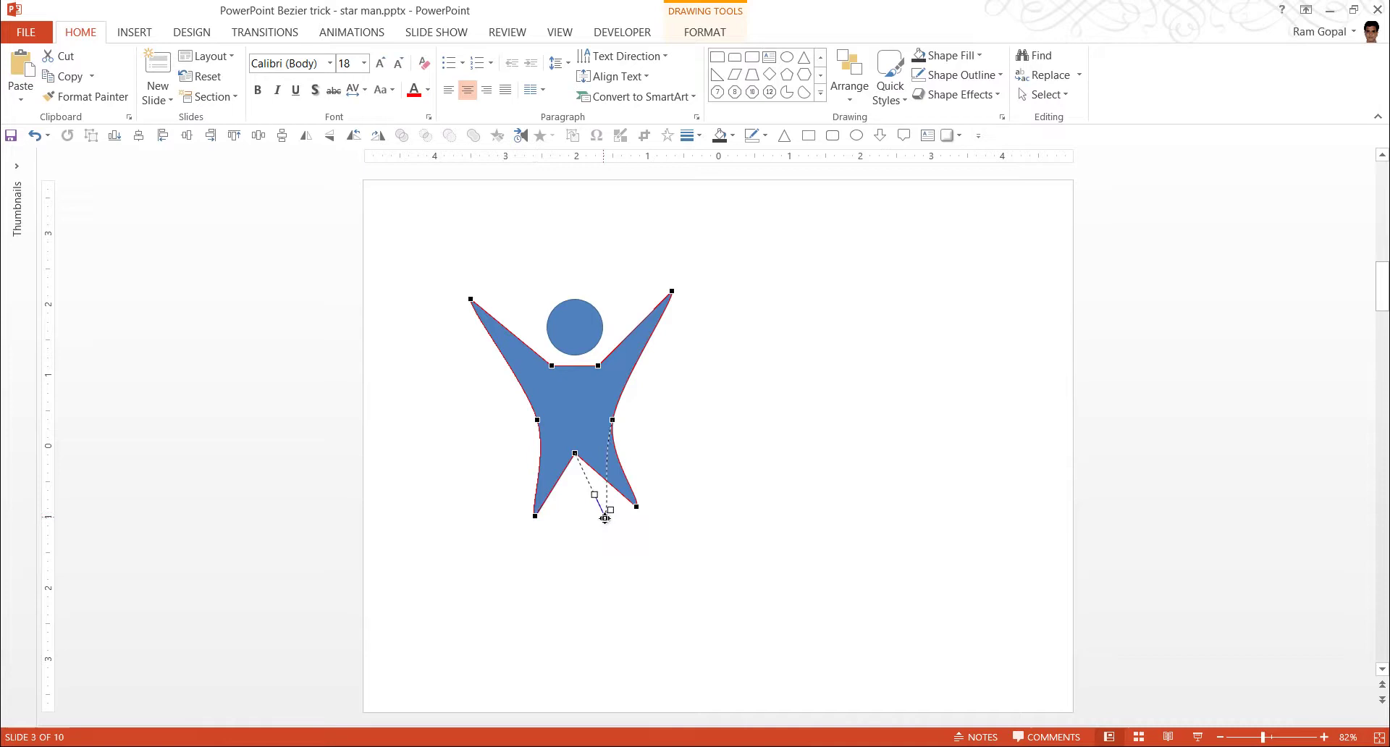
pyautogui.click(668, 510)
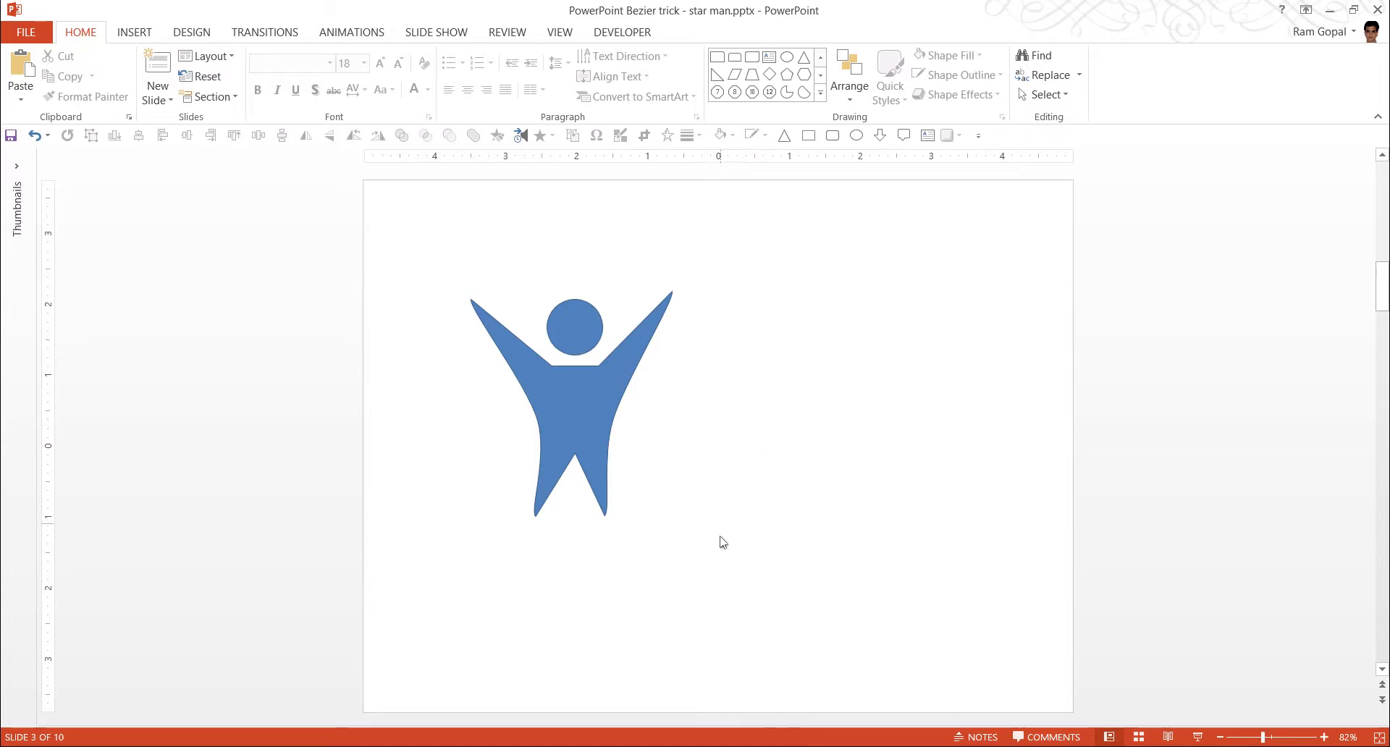
# - Give the star man's body and head No Fill and a dark grey 3 pt outline
pyautogui.moveTo(713, 574); pyautogui.dragTo(332, 232)
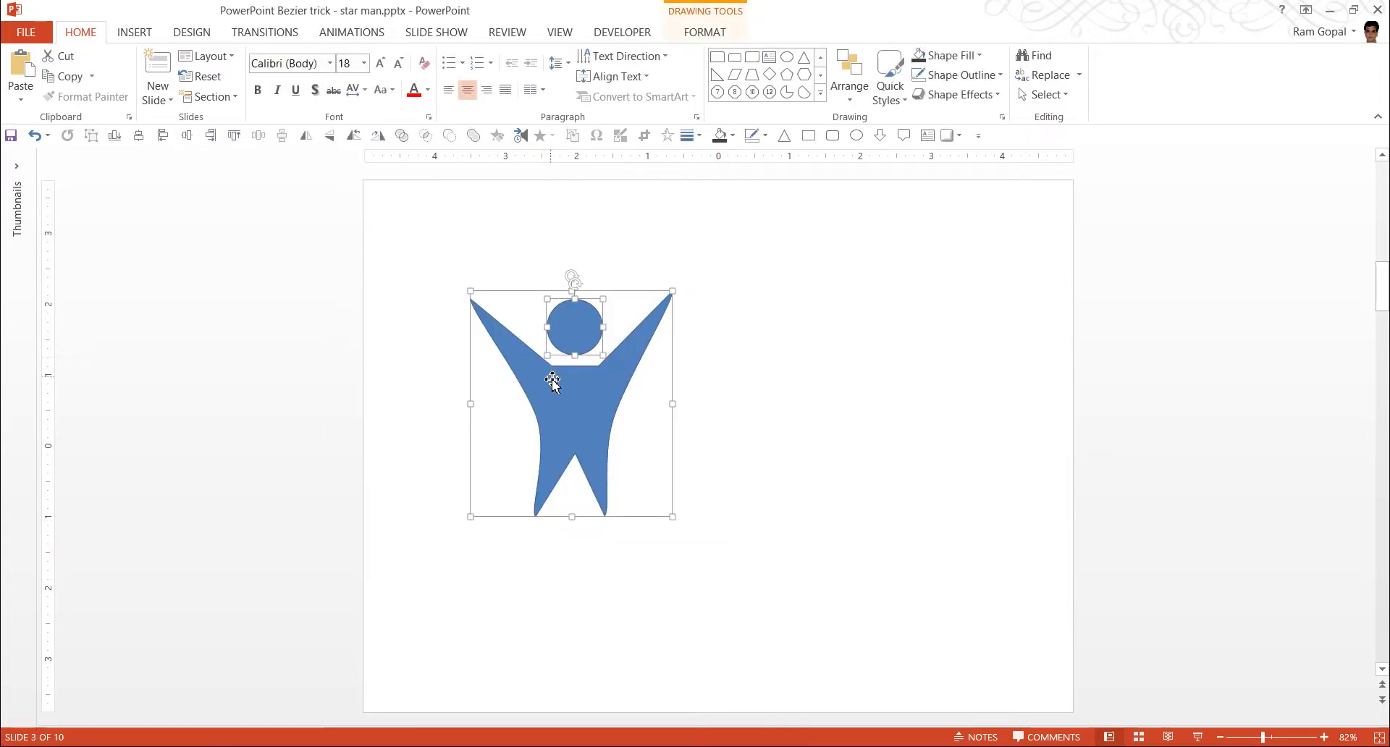
pyautogui.click(967, 57)
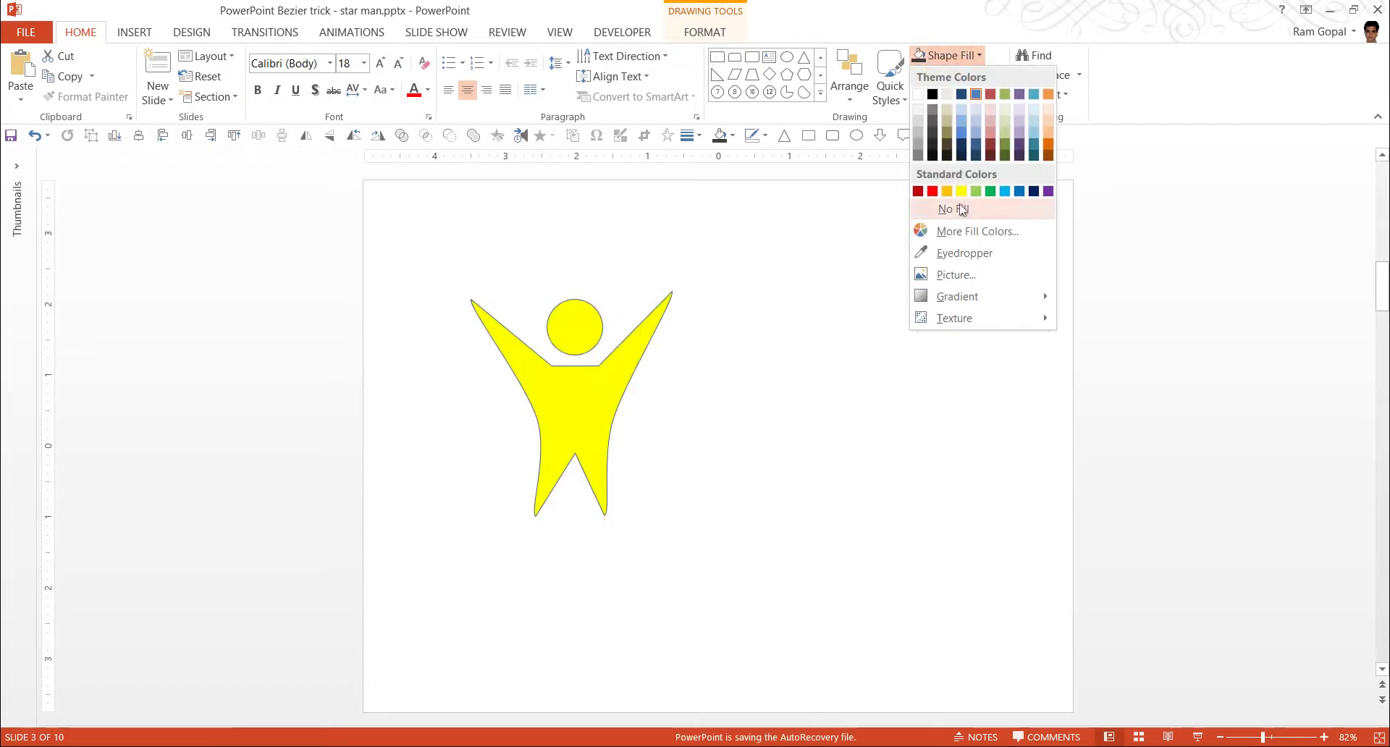
pyautogui.click(954, 209)
pyautogui.click(970, 76)
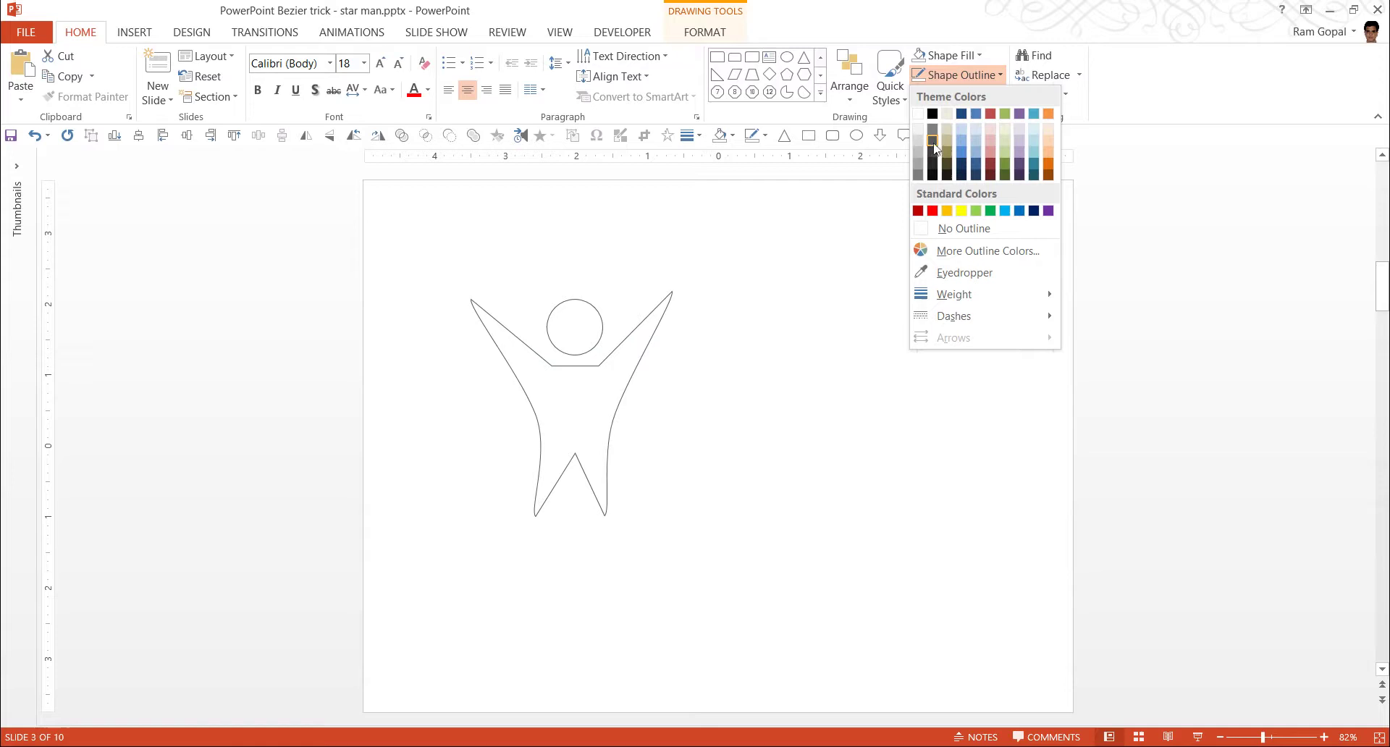
pyautogui.click(932, 140)
pyautogui.click(963, 76)
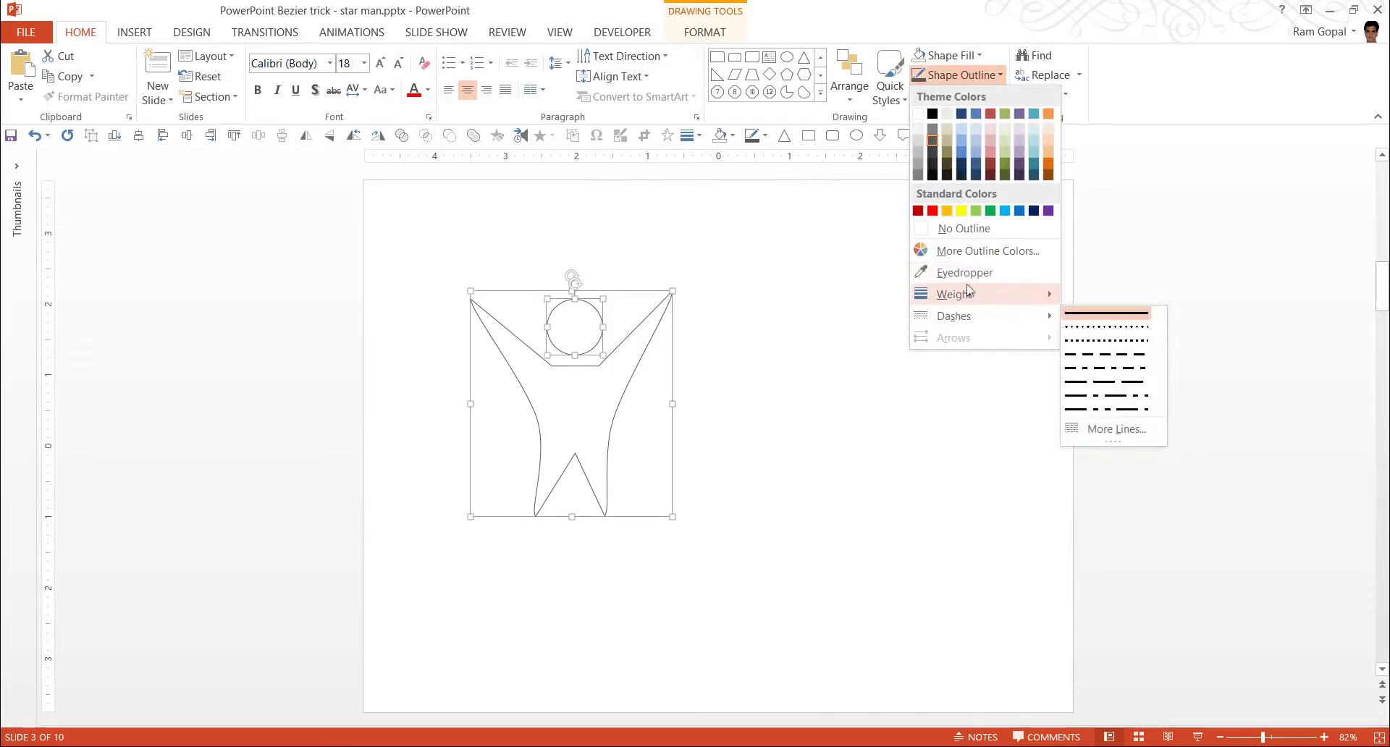
pyautogui.moveTo(954, 294)
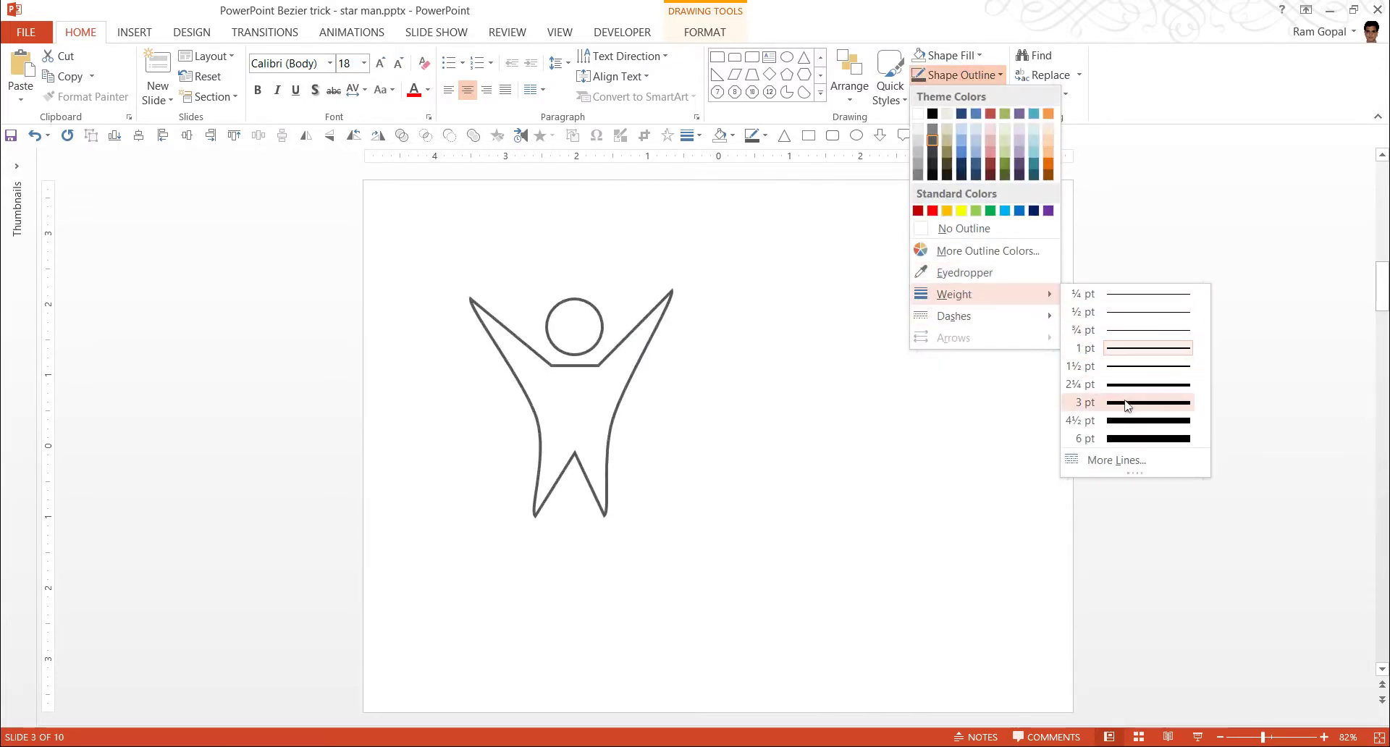
pyautogui.click(1090, 402)
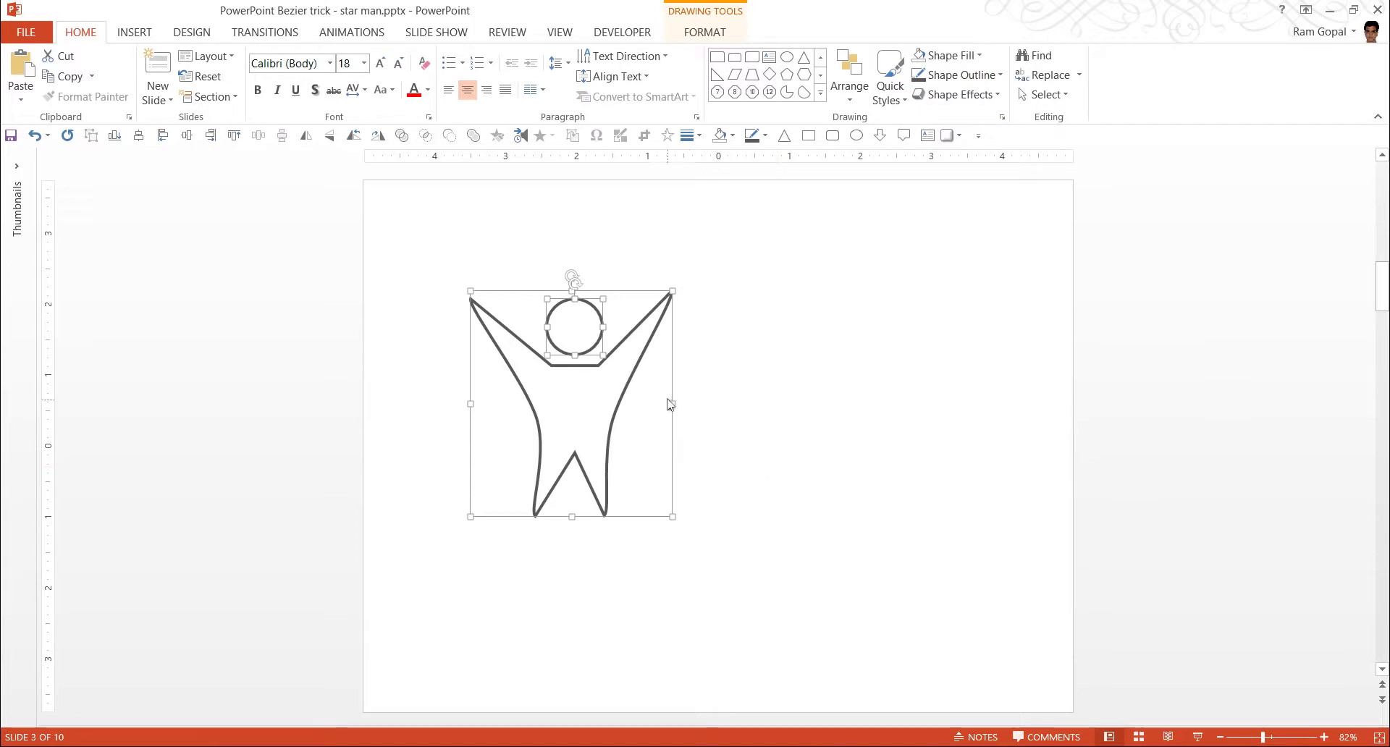
# - Copy the star man, paste it as a picture, and place it to the right
pyautogui.rightClick(644, 360)
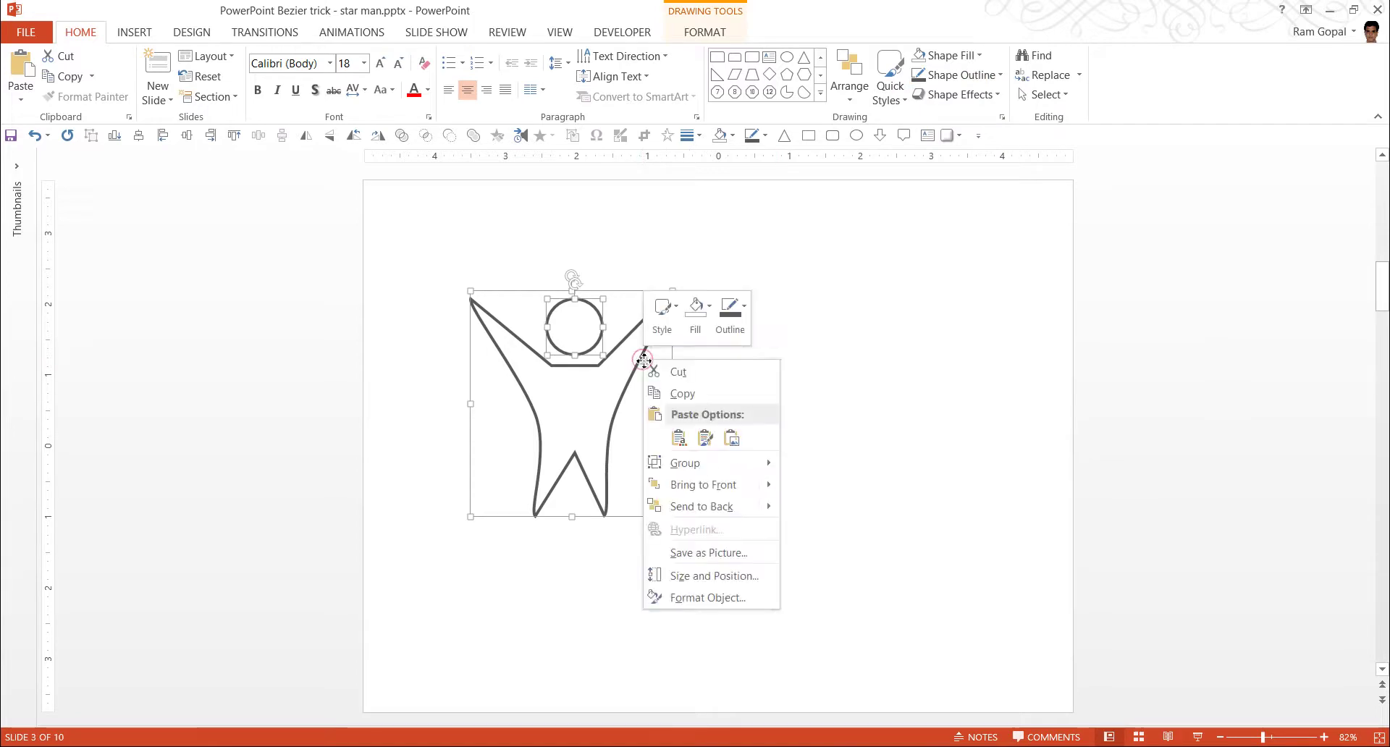
pyautogui.click(682, 393)
pyautogui.rightClick(833, 305)
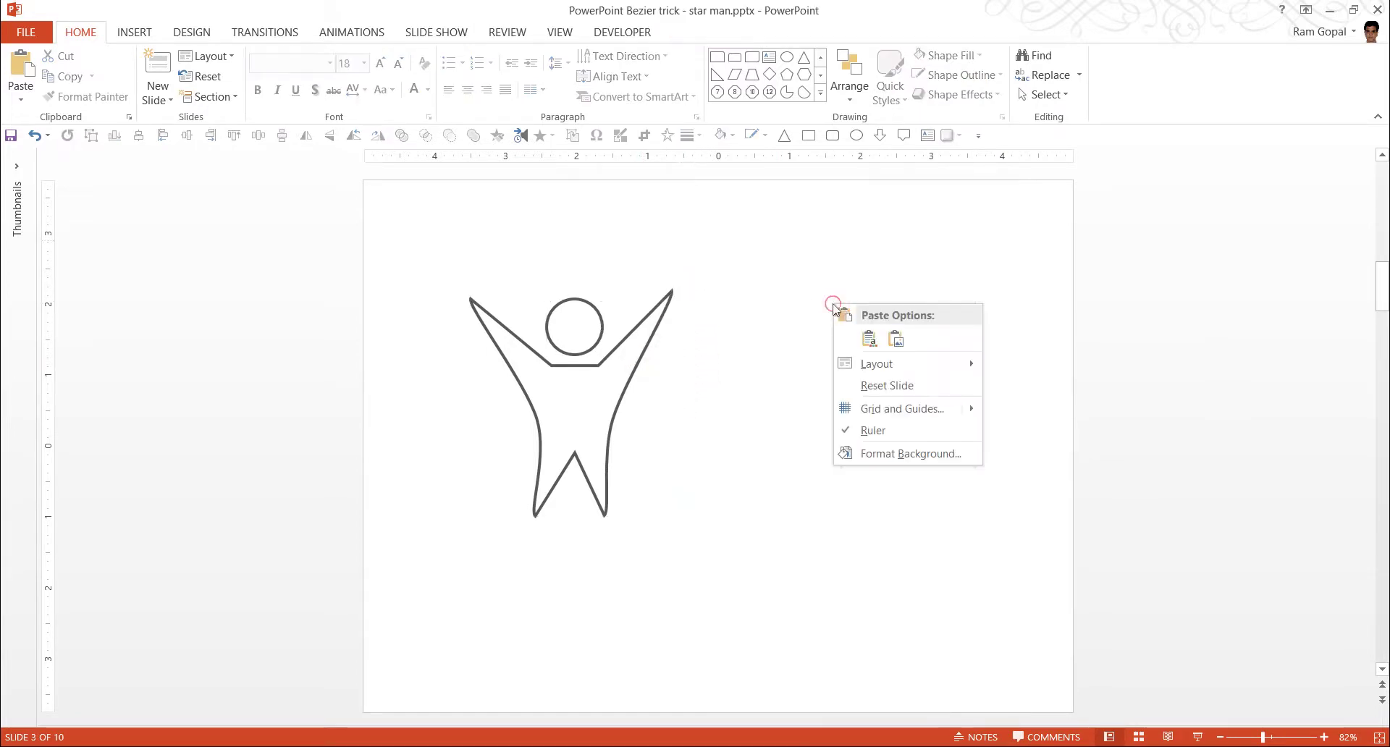
pyautogui.click(895, 343)
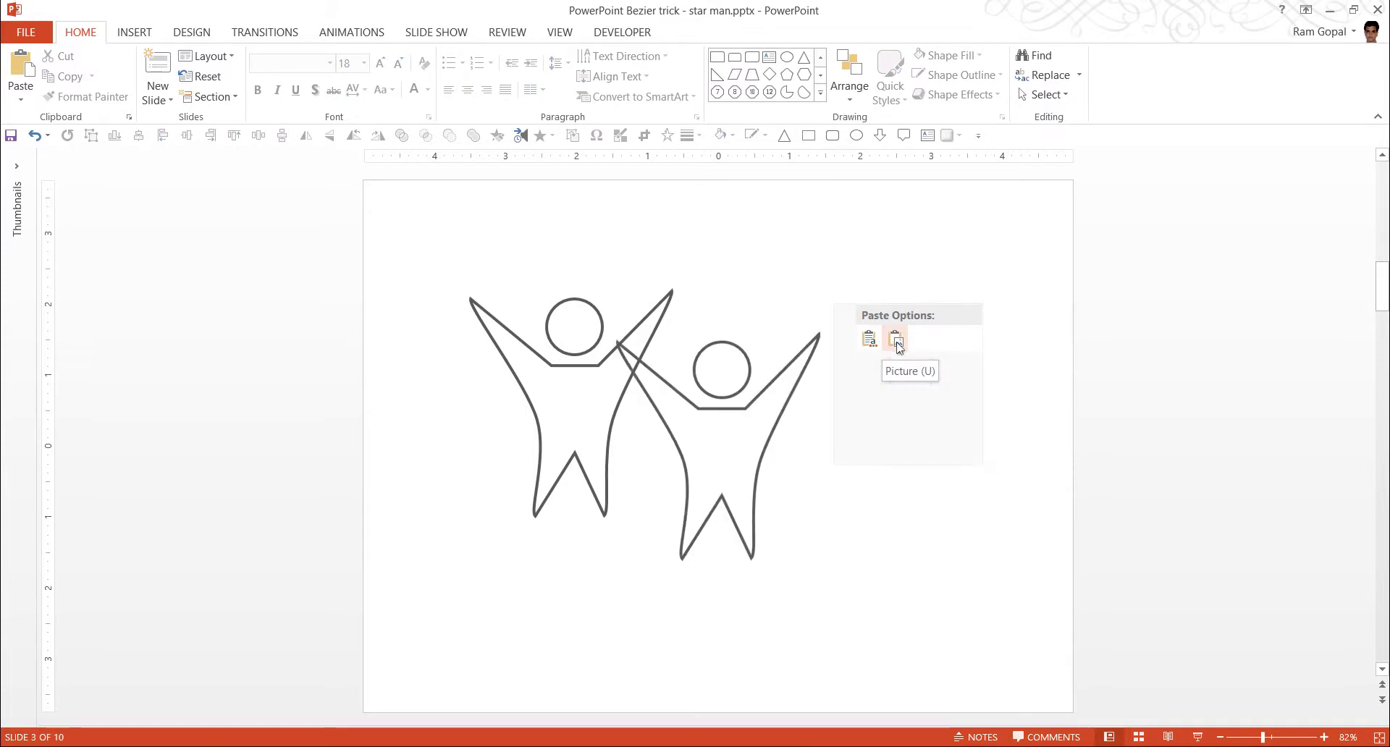
pyautogui.moveTo(775, 392); pyautogui.dragTo(944, 376)
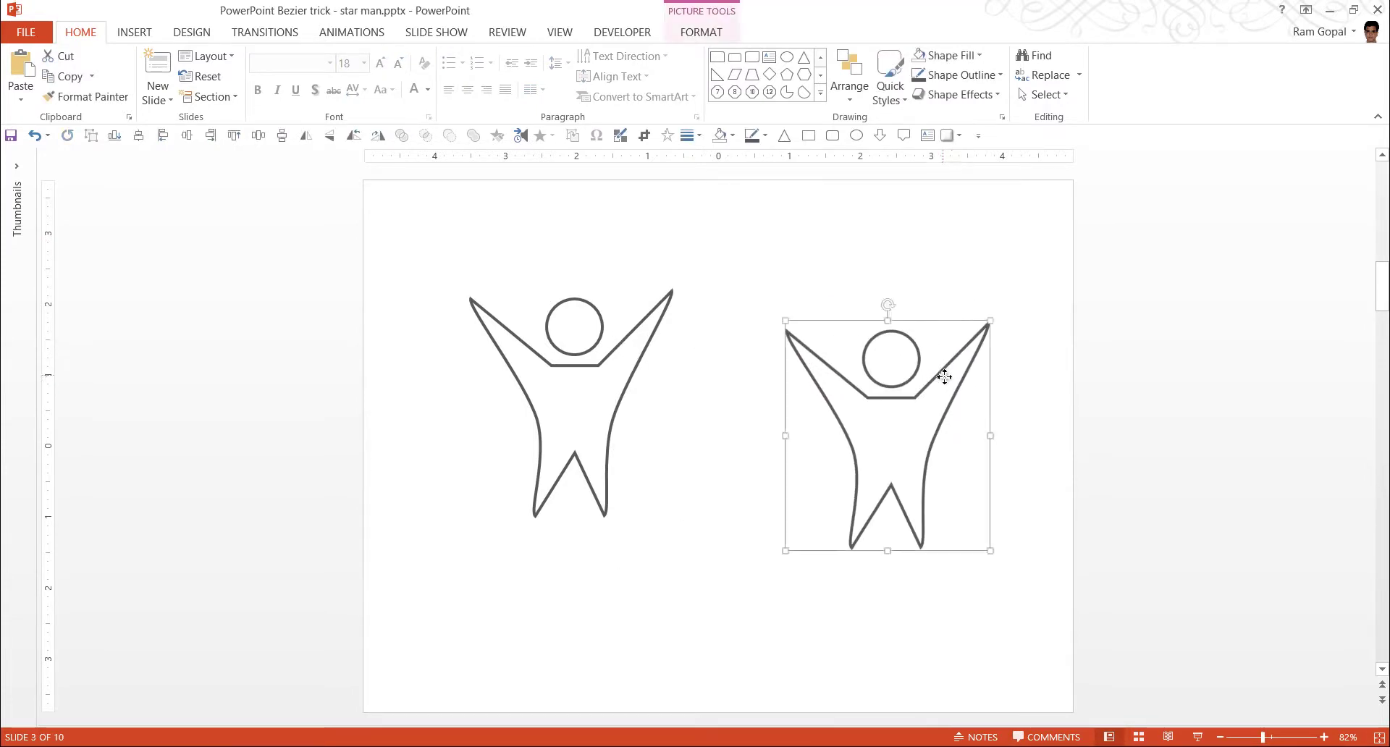
# - Apply the Pencil Sketch artistic effect and an Aqua recolor to the picture copy
pyautogui.click(713, 33)
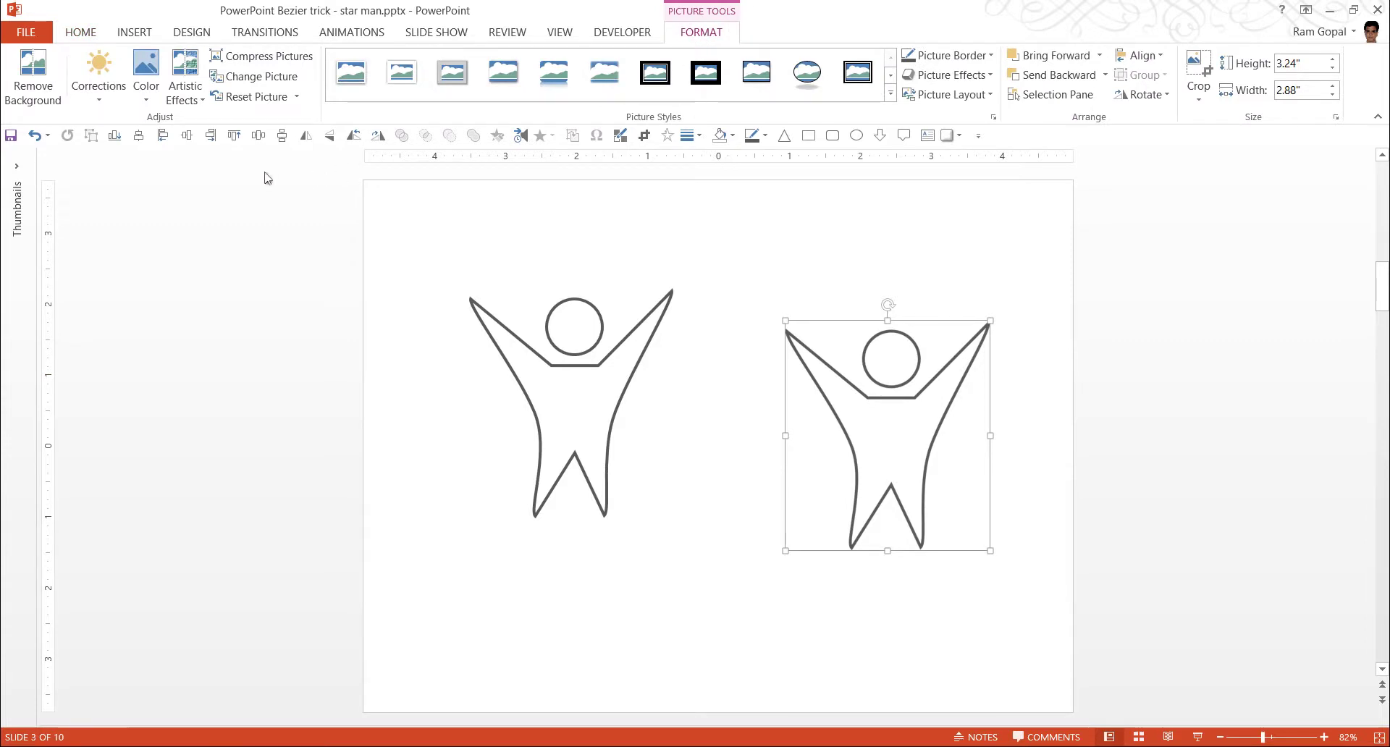
pyautogui.click(186, 106)
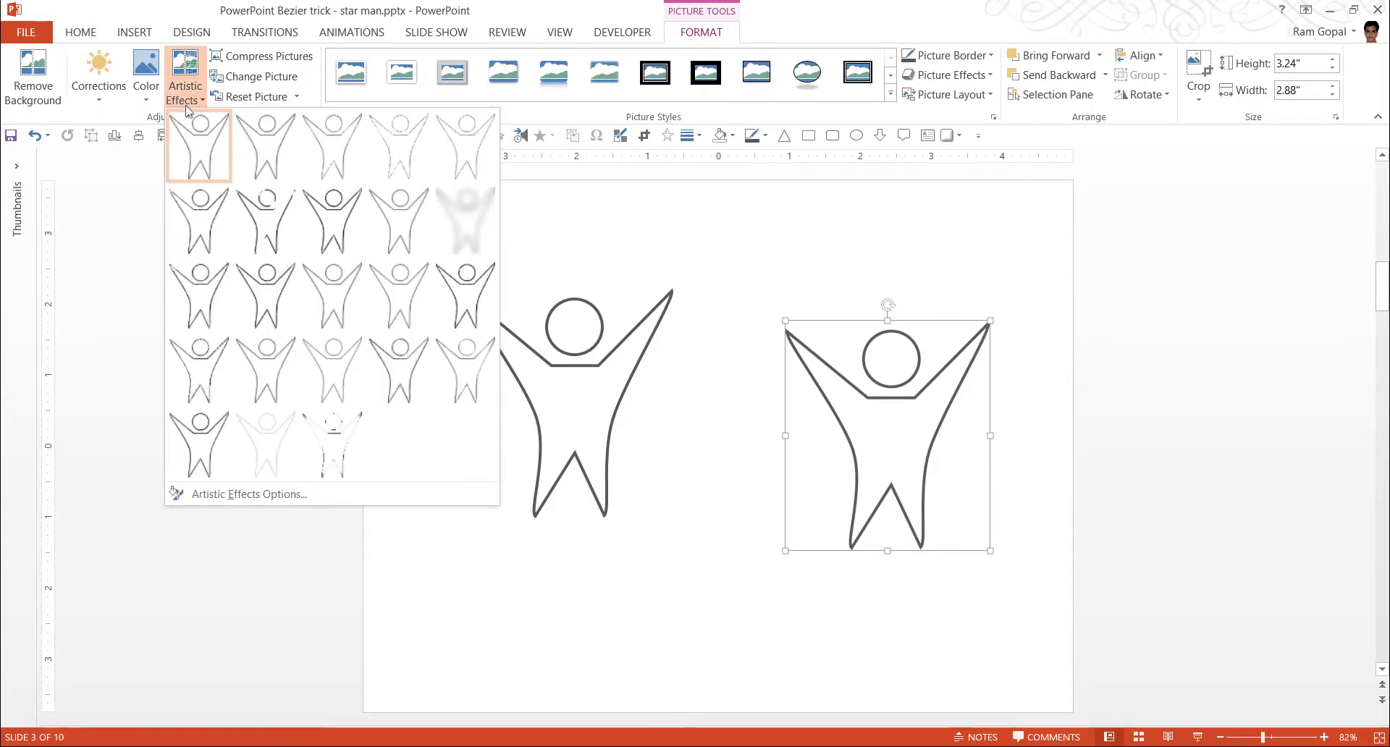
pyautogui.click(408, 160)
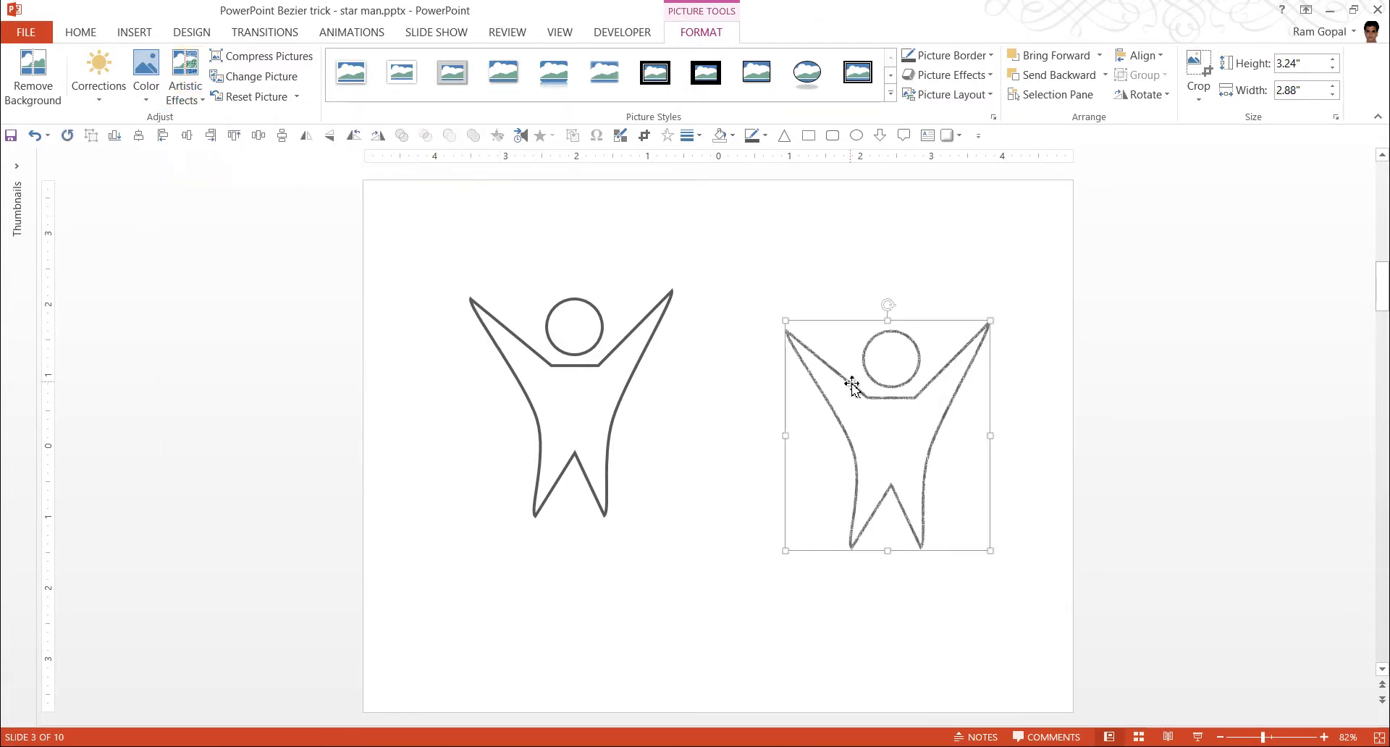
pyautogui.click(144, 107)
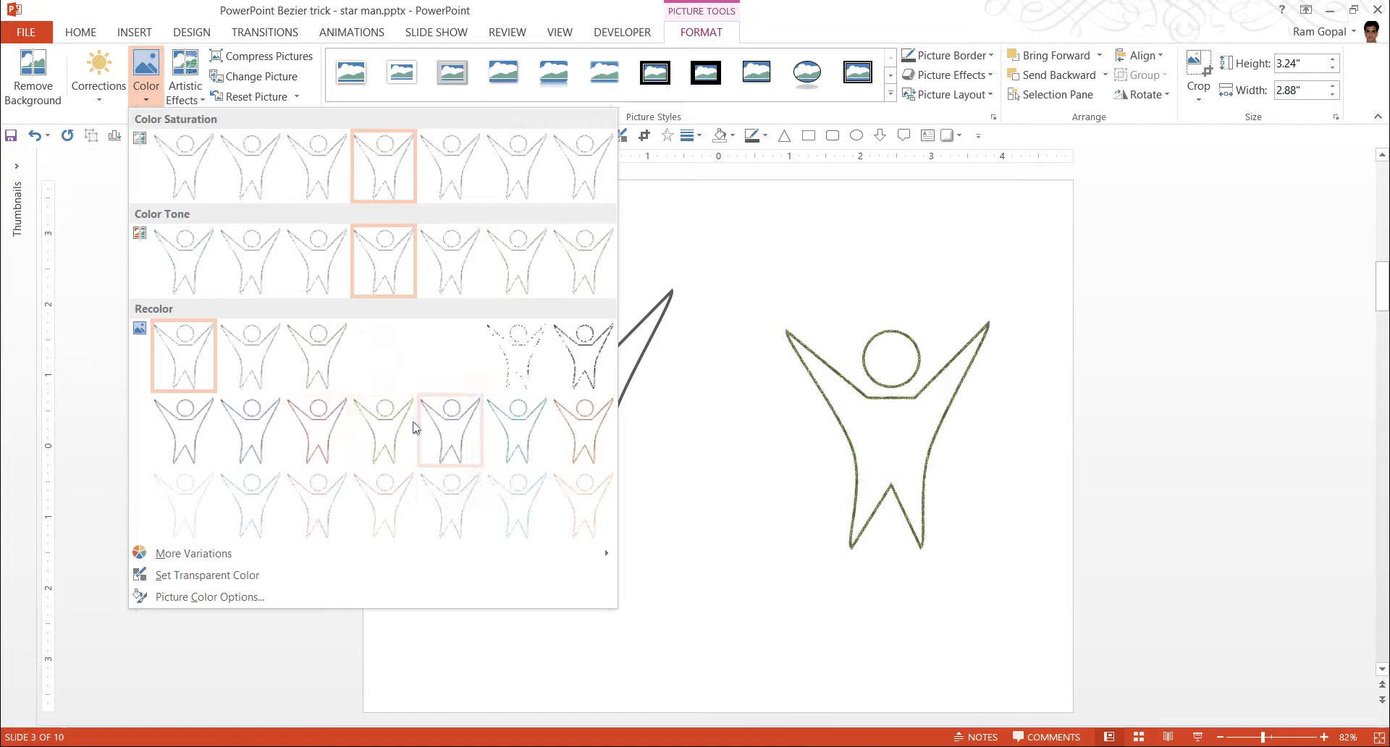
pyautogui.click(544, 435)
pyautogui.click(1031, 491)
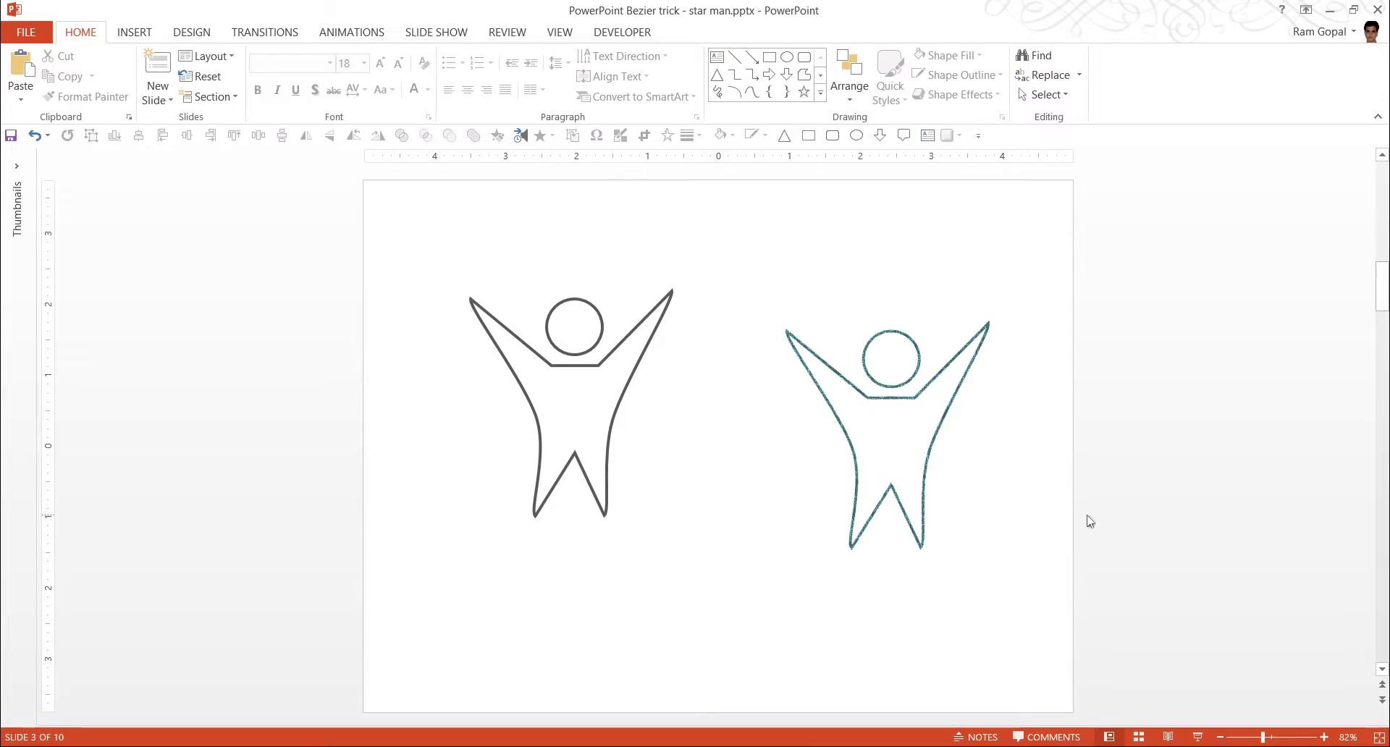
# - Preview roadmap slide 4 in Slide Show, then fill milestone 4's marker Aqua Darker 25%
pyautogui.scroll(-1, 1090, 521)
pyautogui.click(1199, 737)
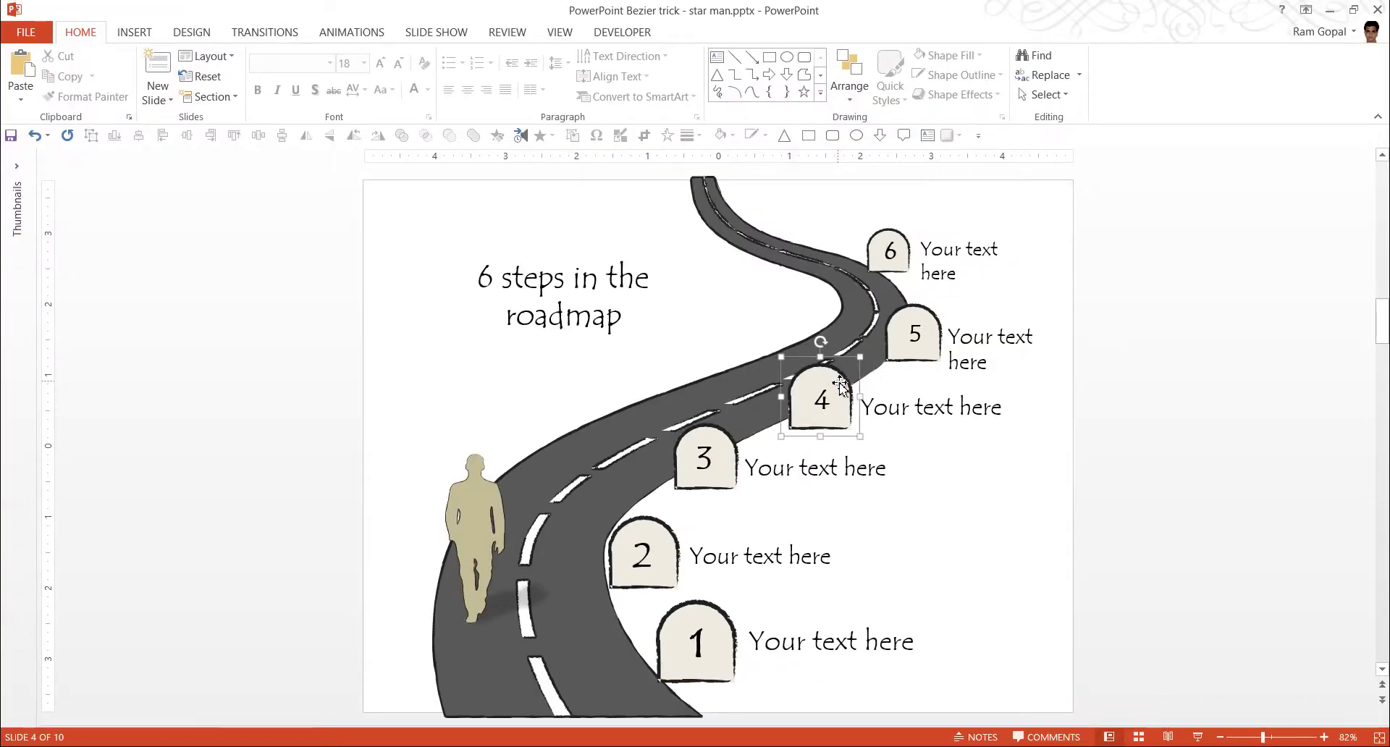
pyautogui.click(833, 377)
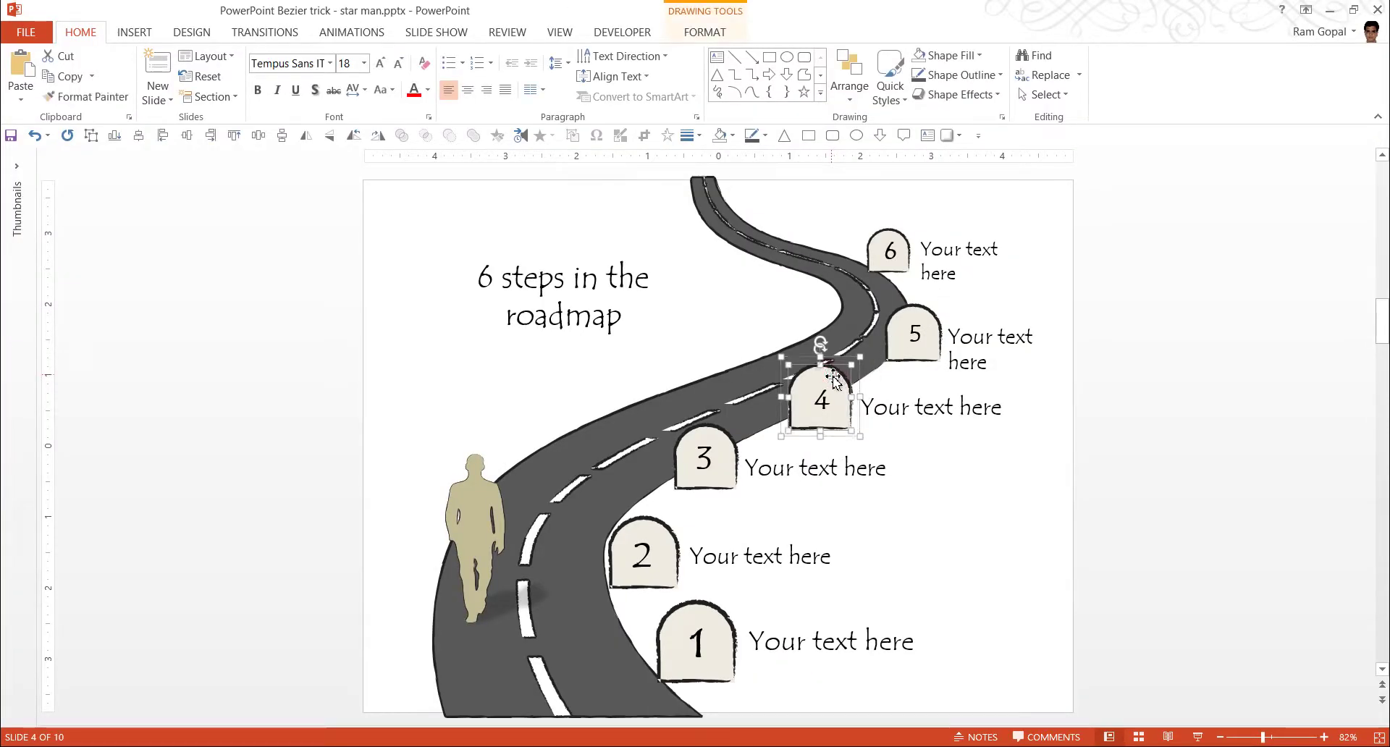
pyautogui.click(949, 55)
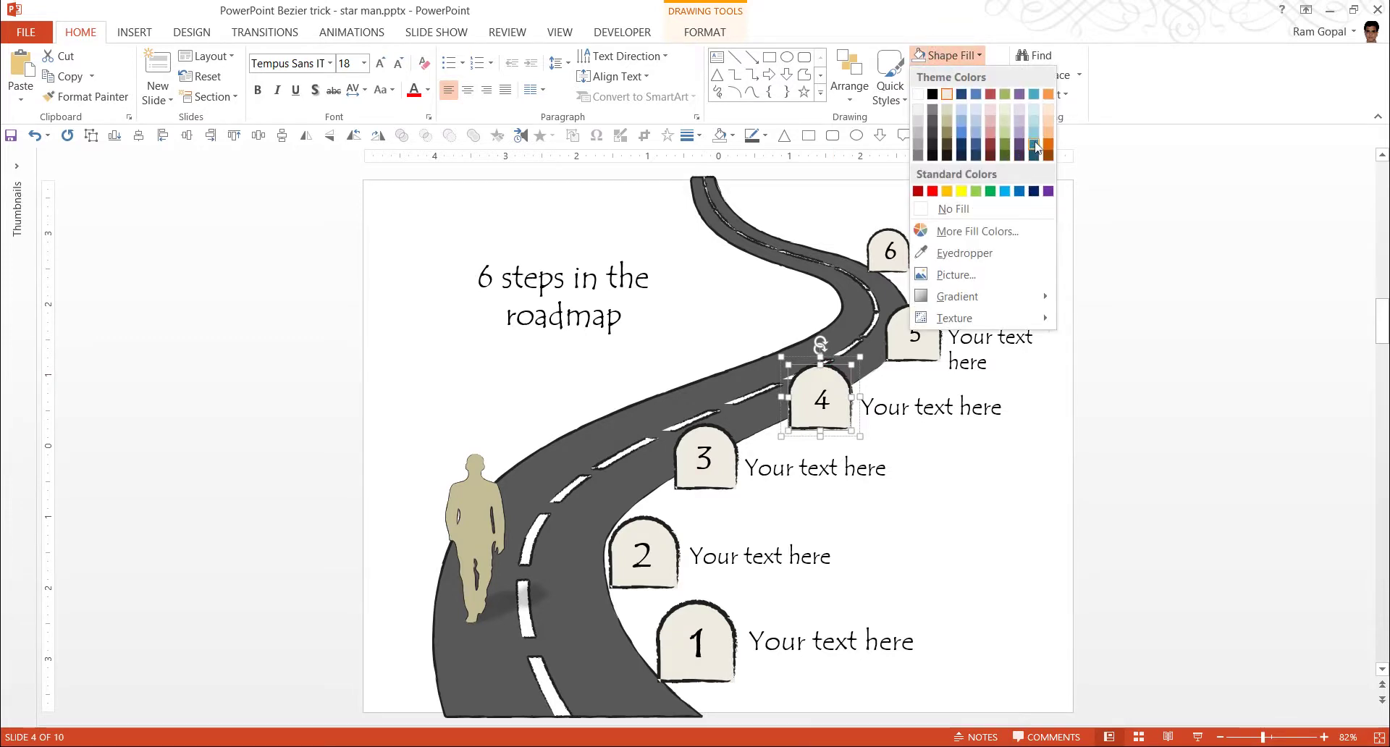
pyautogui.click(1035, 147)
# - Enlarge milestone 4's numeral to 32 pt and color it red
pyautogui.click(825, 402)
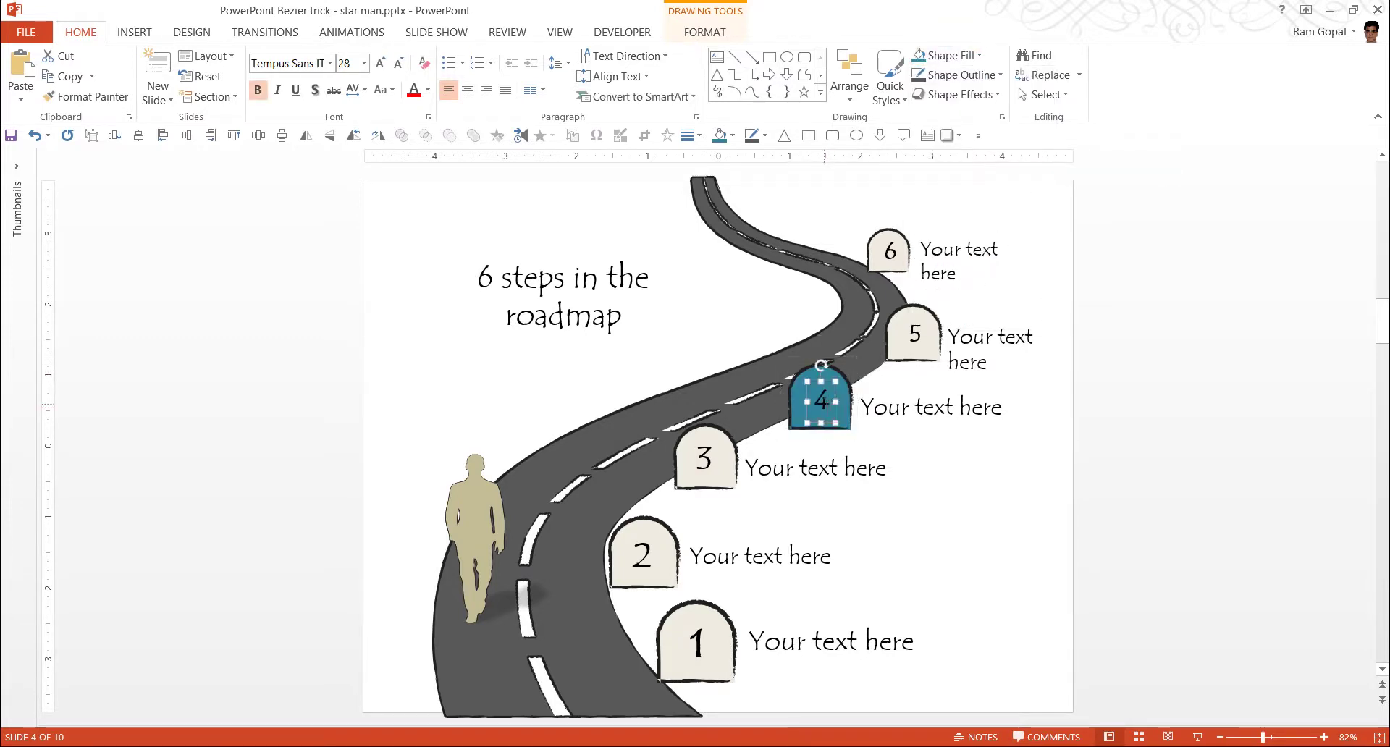
pyautogui.doubleClick(822, 400)
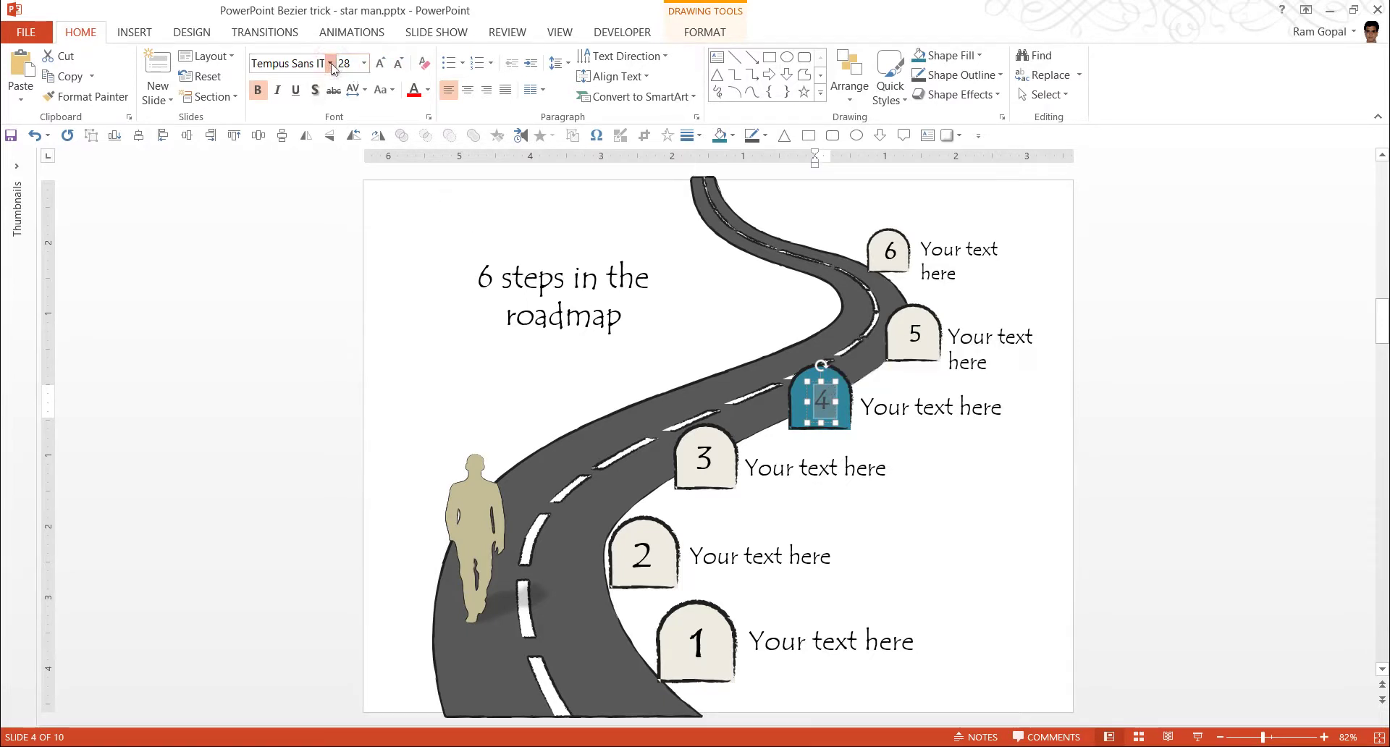
pyautogui.click(331, 64)
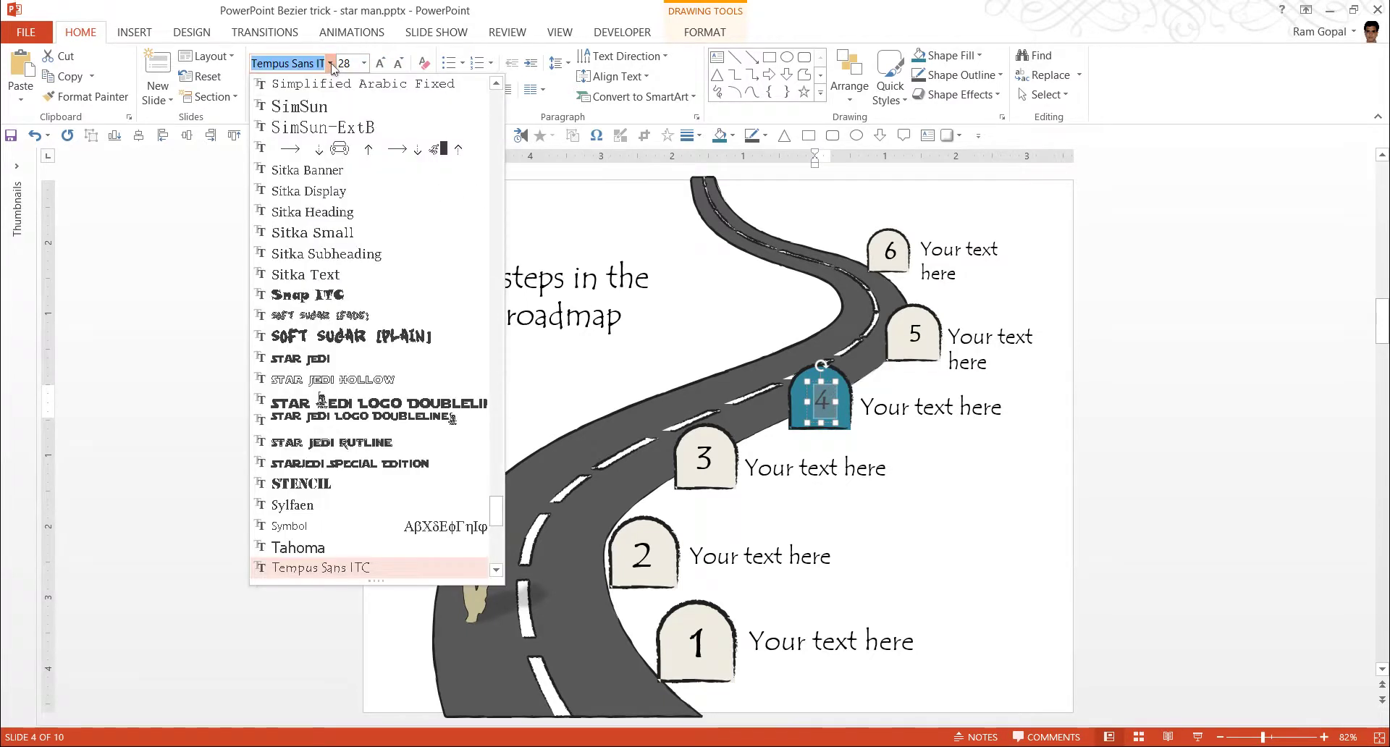
pyautogui.click(383, 63)
pyautogui.click(416, 90)
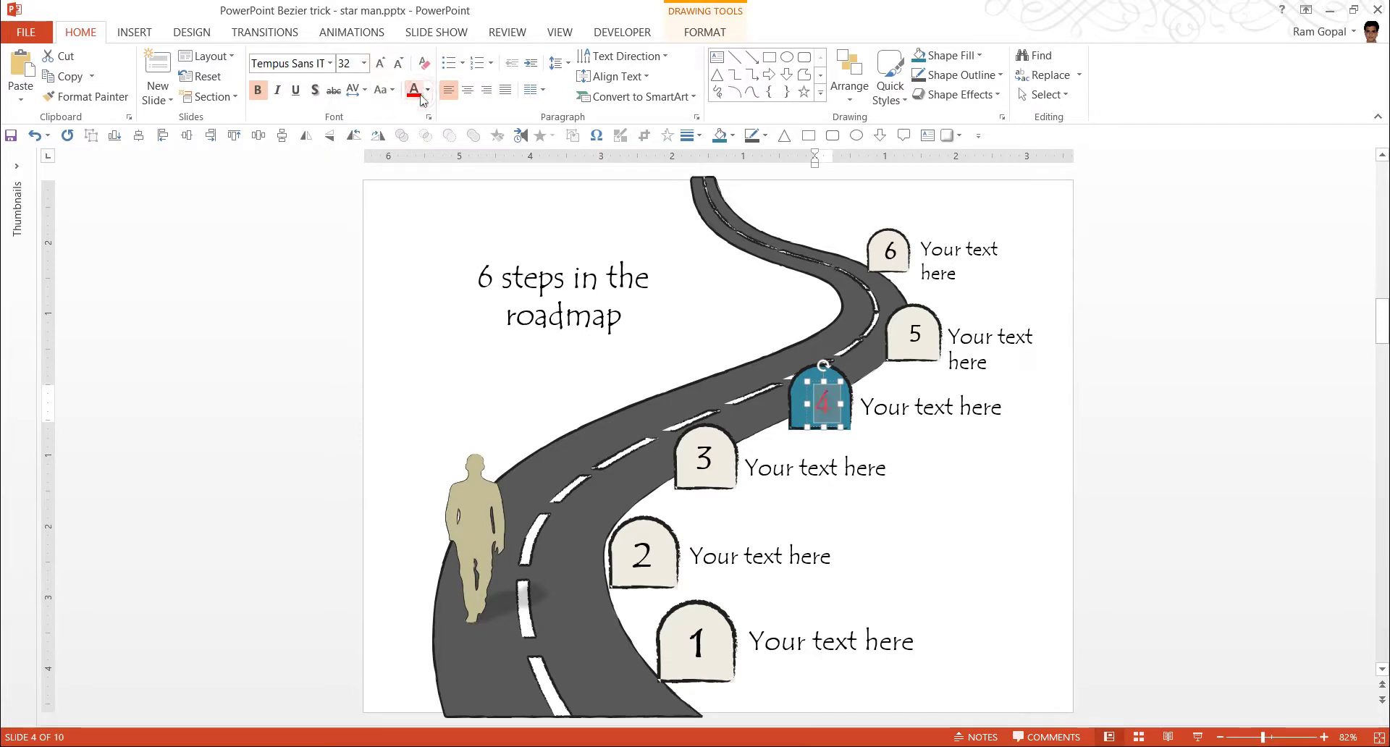
pyautogui.click(997, 526)
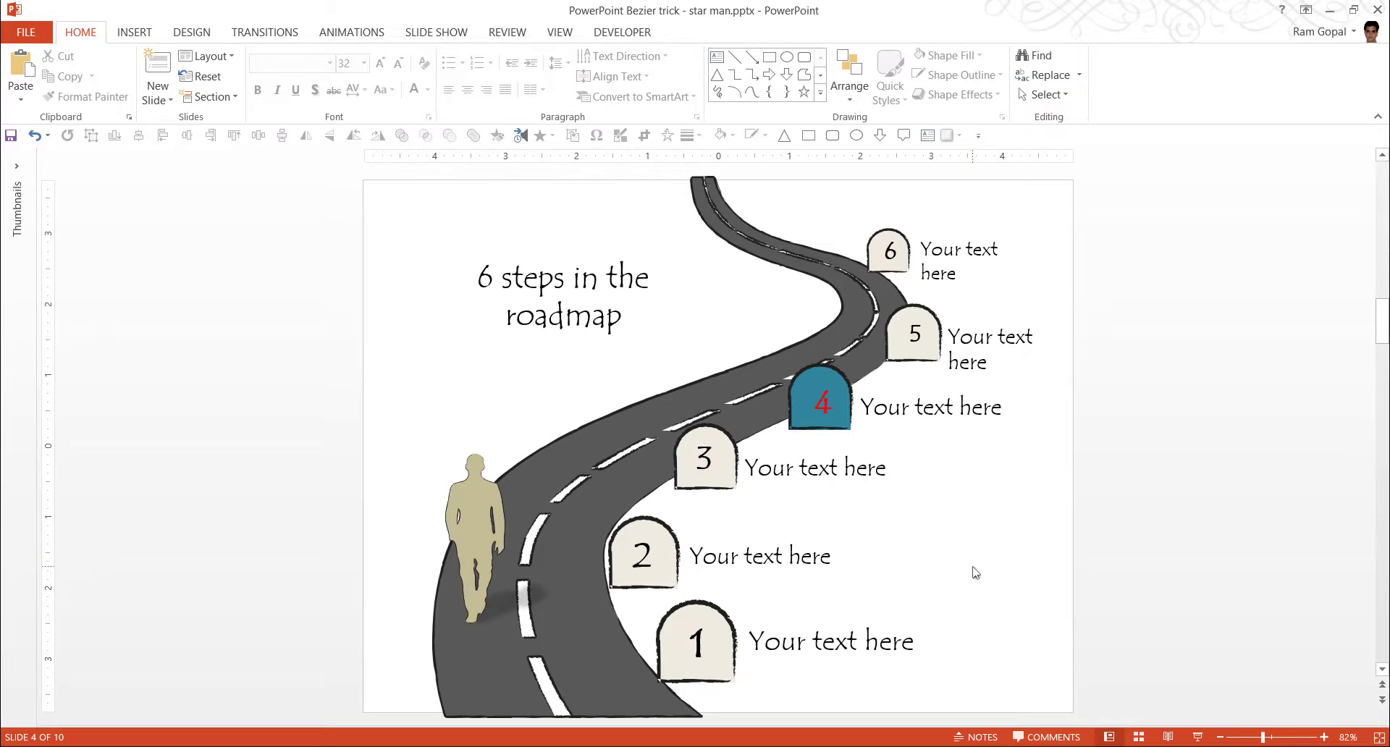
# - Scroll down past slide 5 to slide 6 with the three hanging text tags
pyautogui.scroll(-1, 975, 573)
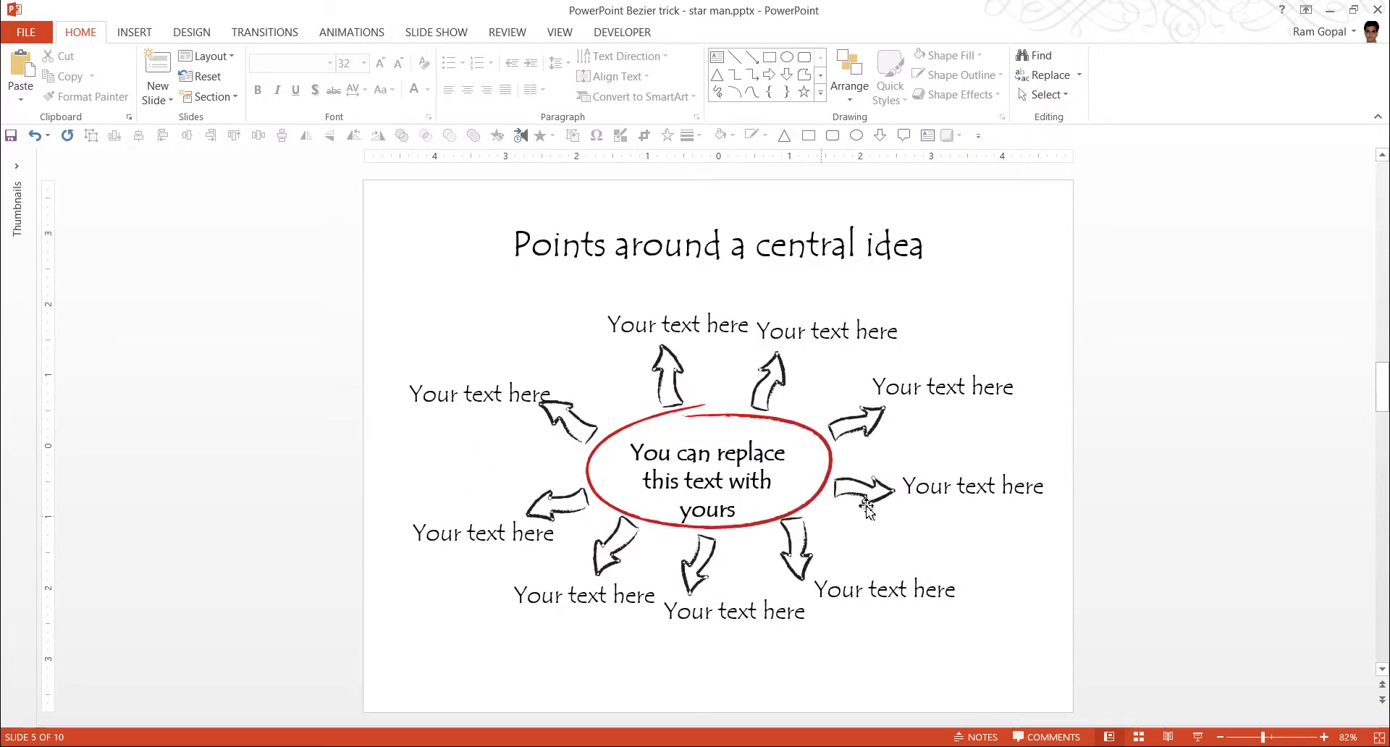
pyautogui.scroll(-1, 867, 507)
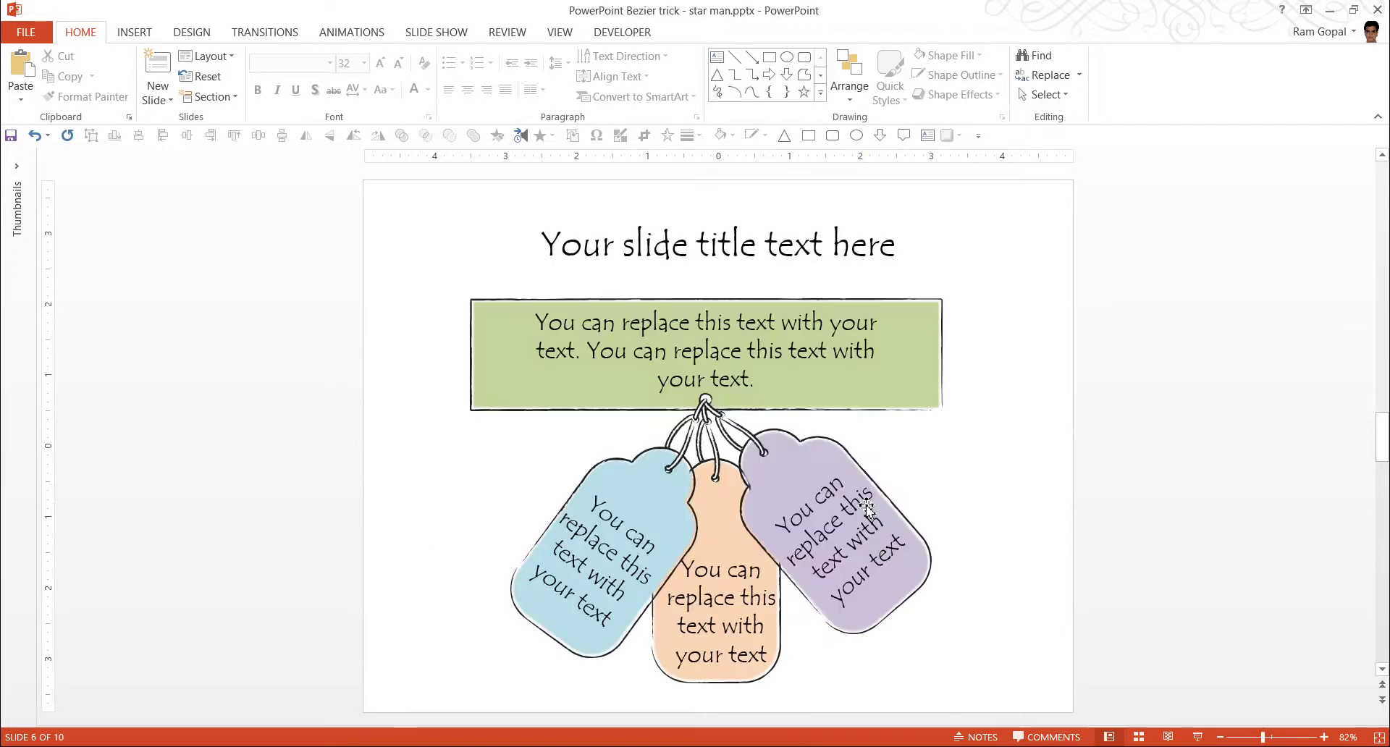